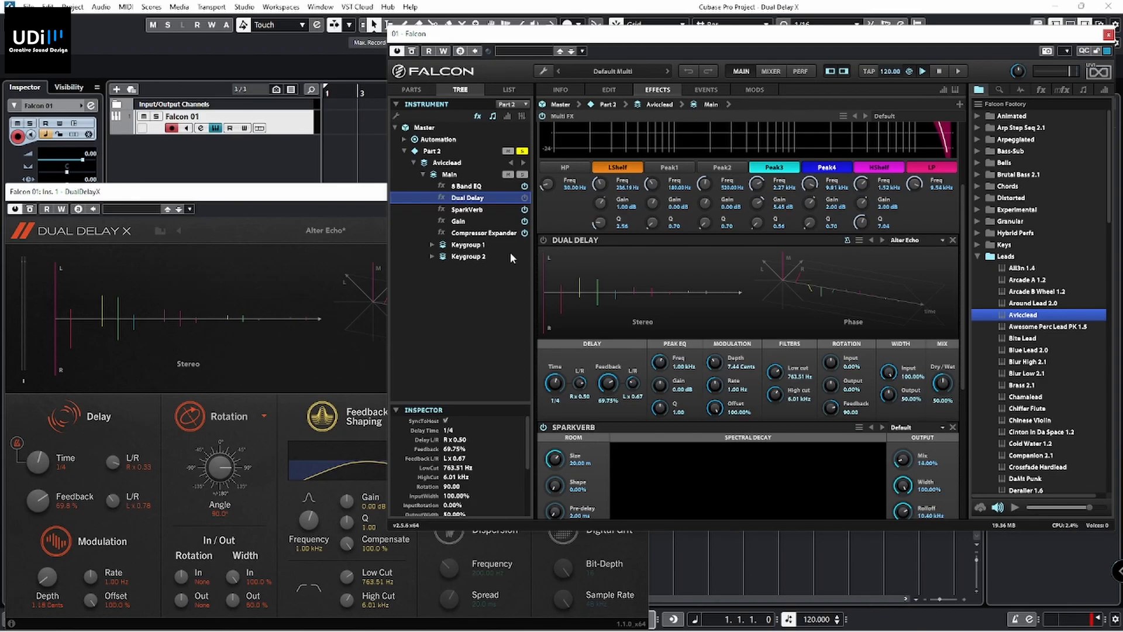
- Bring the Dual Delay X effect window forward and toggle the delay time's tempo sync off and back on
left_click(361, 197)
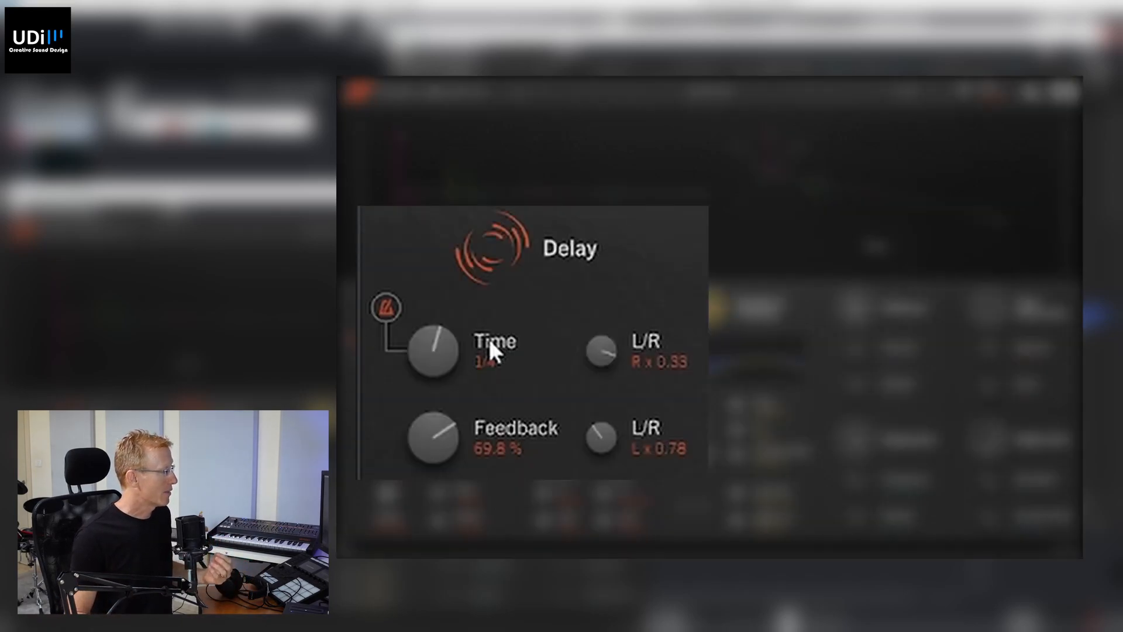
left_click(384, 310)
left_click(385, 311)
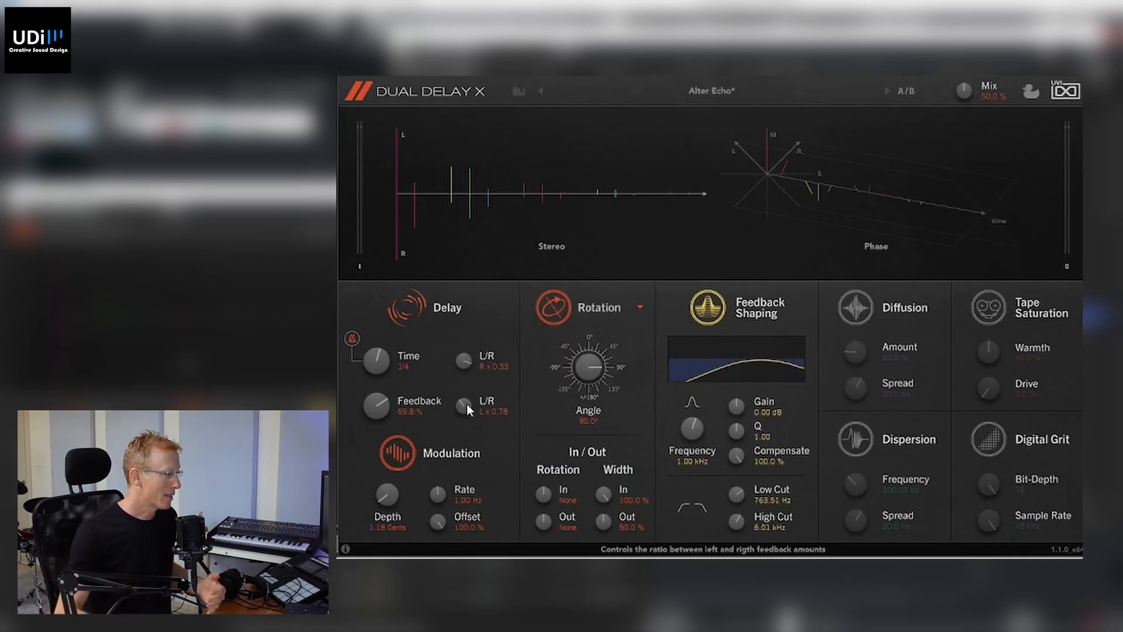
- Set the delay feedback's left/right ratio to R x 0.79 and, after trying 100.0 %, the feedback amount to 76.0 %
left_click_drag(467, 404, 511, 472)
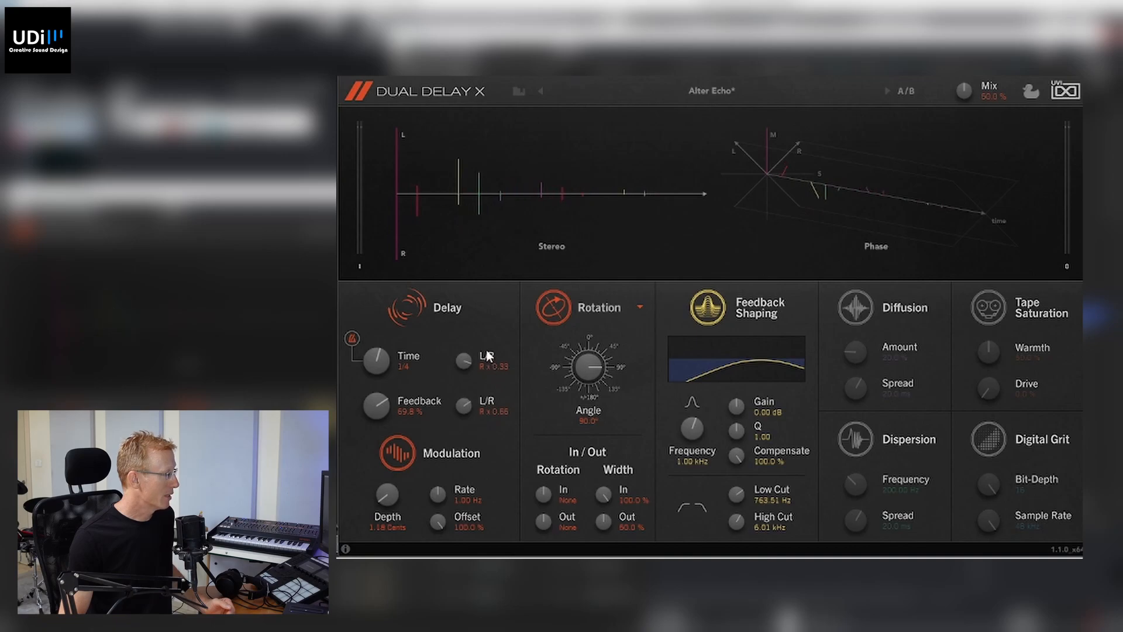
left_click_drag(483, 406, 485, 366)
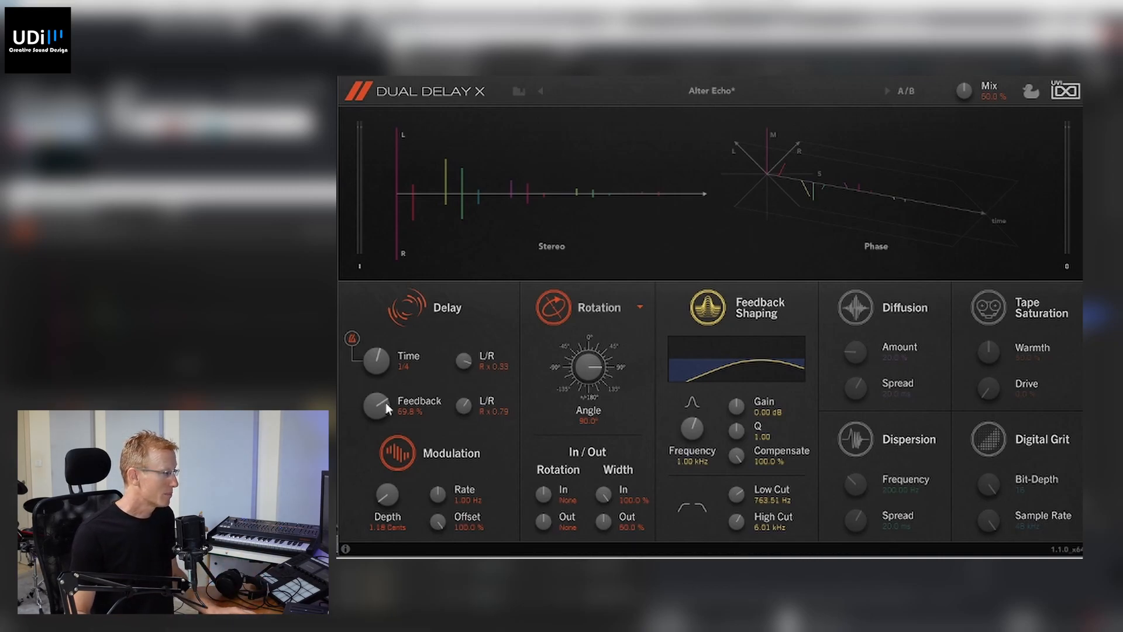
left_click_drag(385, 402, 396, 360)
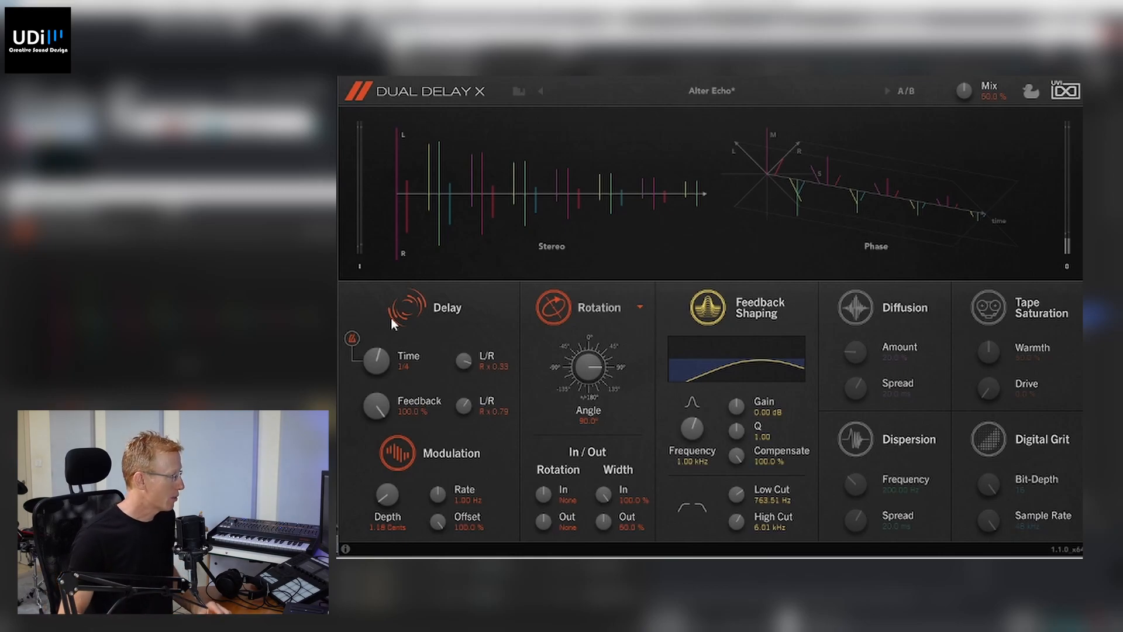
left_click_drag(366, 400, 371, 409)
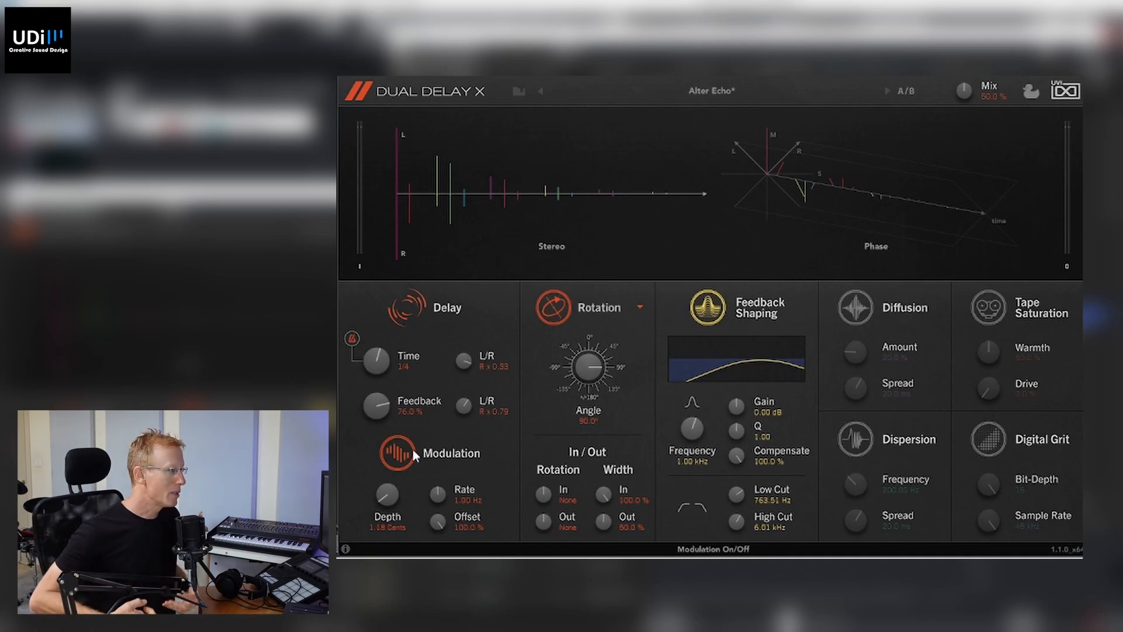
- Set the delay modulation depth to 15.10 cents and its rate to 3.13 Hz
left_click_drag(386, 500, 384, 487)
left_click_drag(371, 380, 371, 377)
left_click_drag(442, 500, 439, 395)
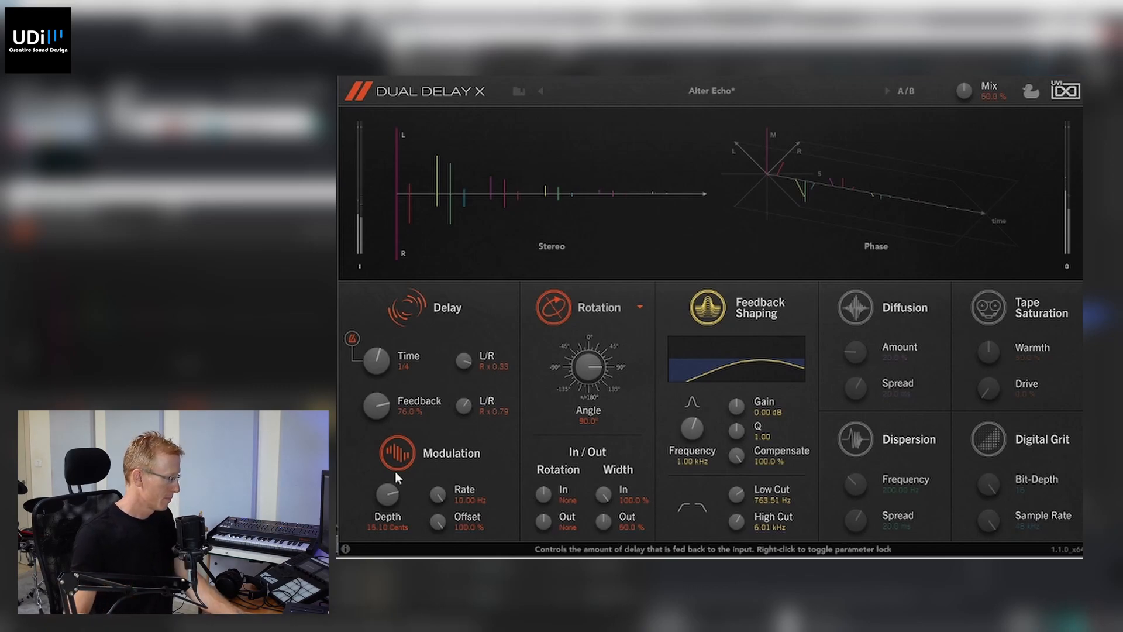
left_click_drag(446, 514, 458, 536)
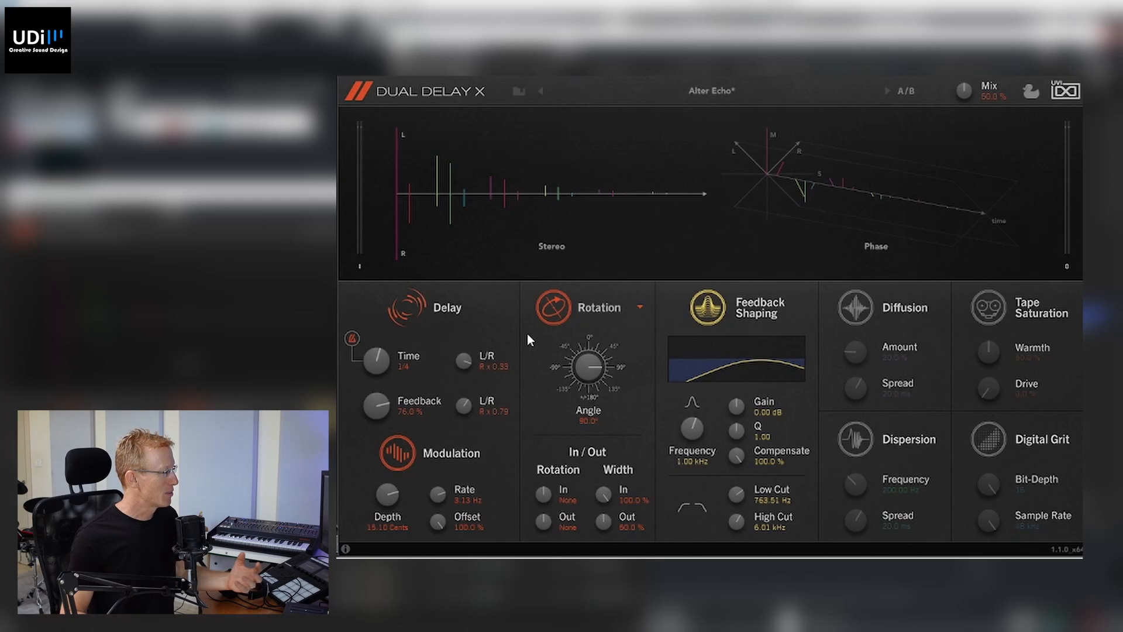
- Try Reflection mode with a changed angle, return to Rotation mode and set the rotation angle to 88.6°
left_click(561, 309)
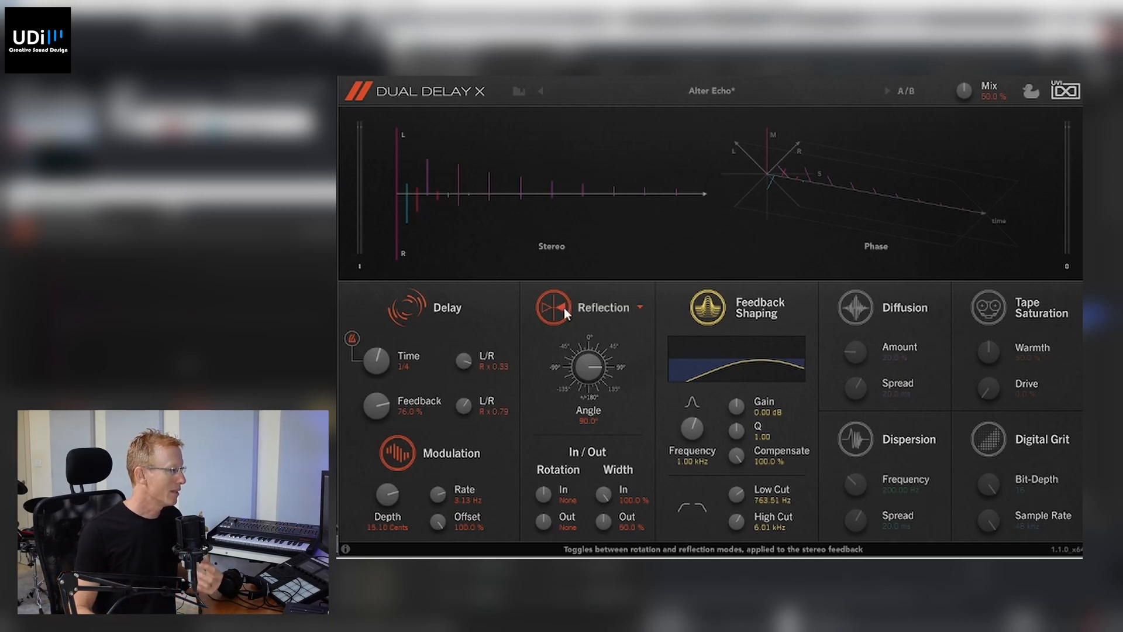
left_click_drag(582, 350, 602, 389)
left_click(557, 309)
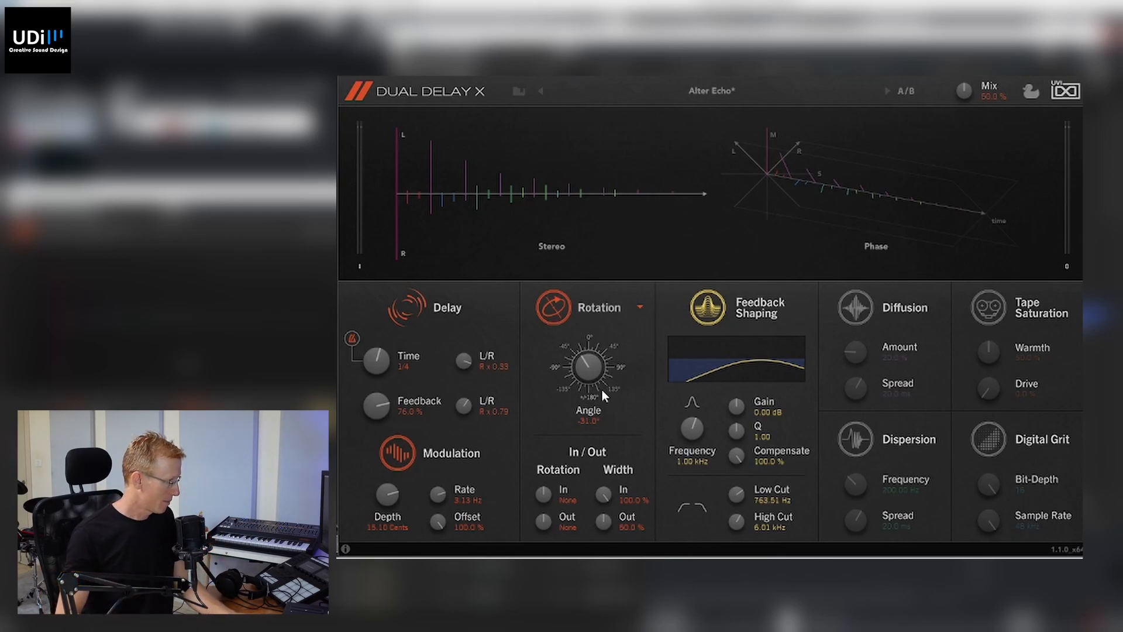
left_click_drag(584, 421, 602, 310)
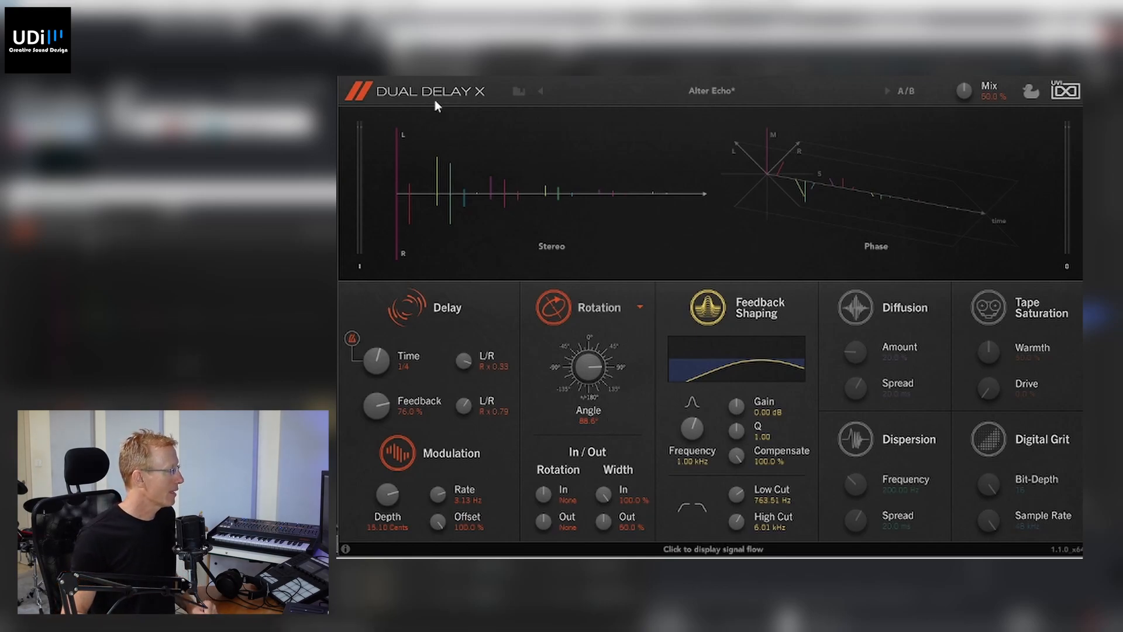
- Display the effect's signal flow diagram to examine the processing order and close it again
left_click(411, 94)
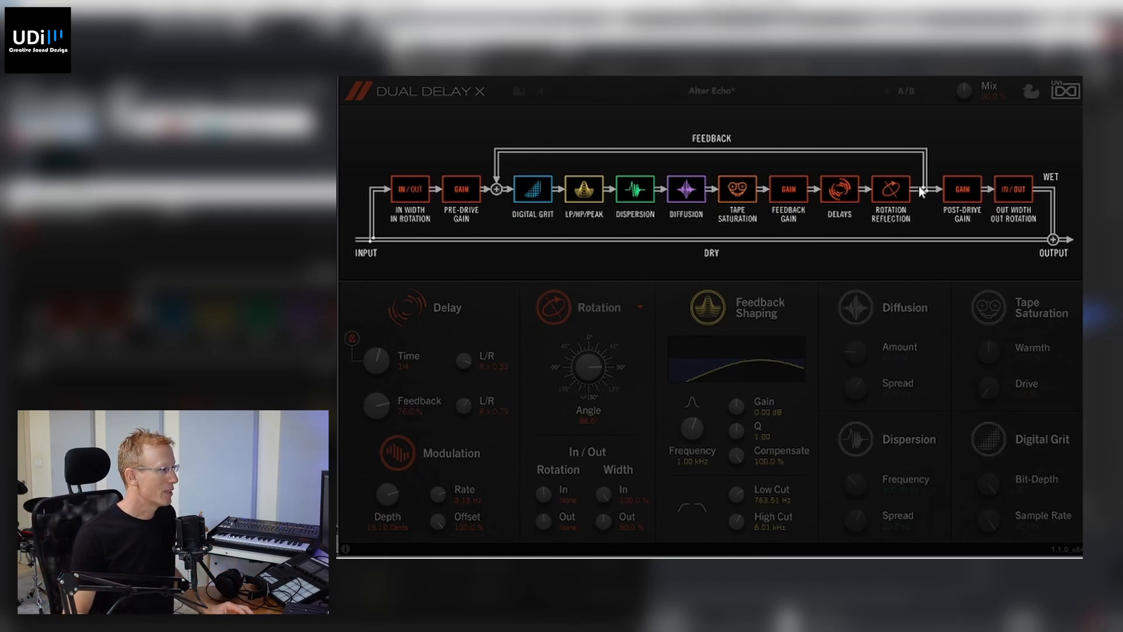
left_click(666, 168)
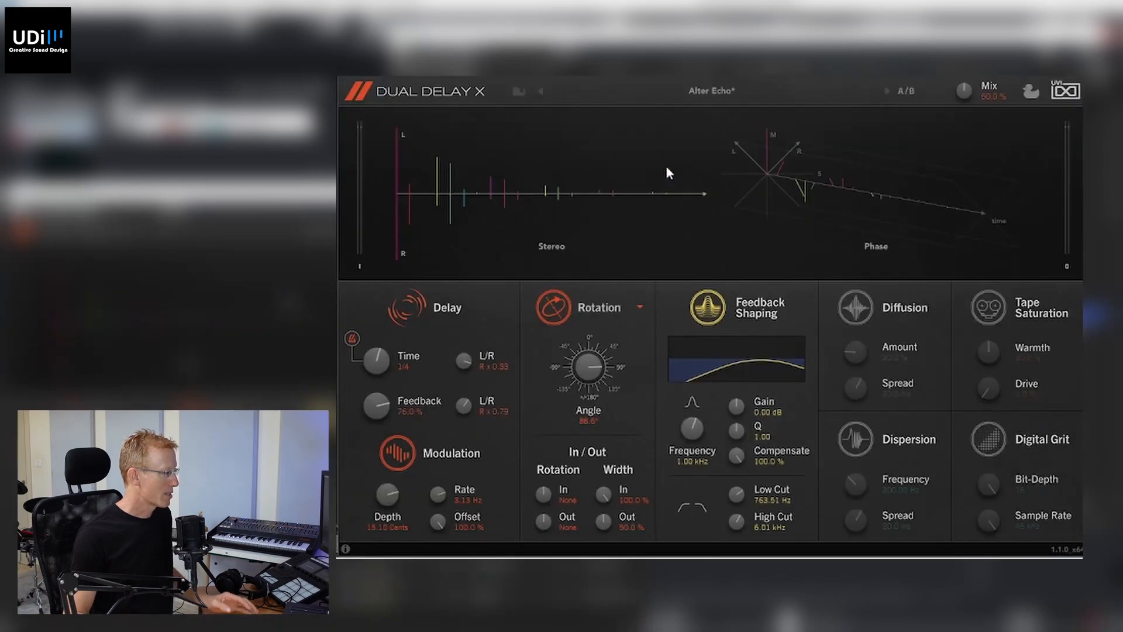
- Toggle Feedback Shaping off and on, and set its peak filter to 6.24 dB gain, Q 0.65, 1.51 kHz and 43.6 % compensation
left_click(721, 310)
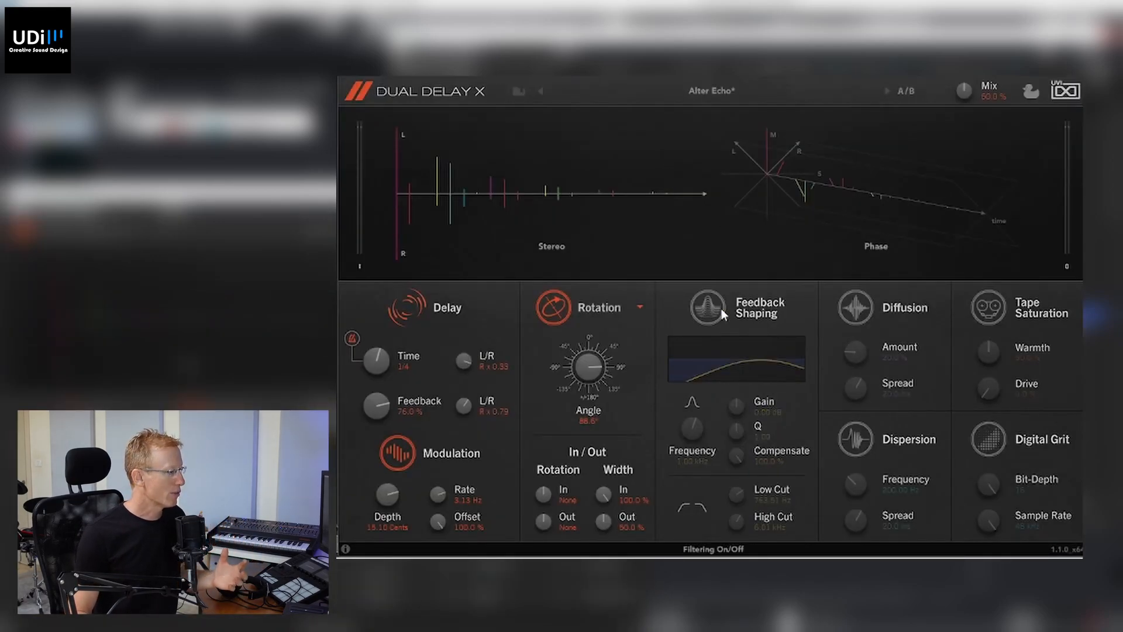
left_click(721, 309)
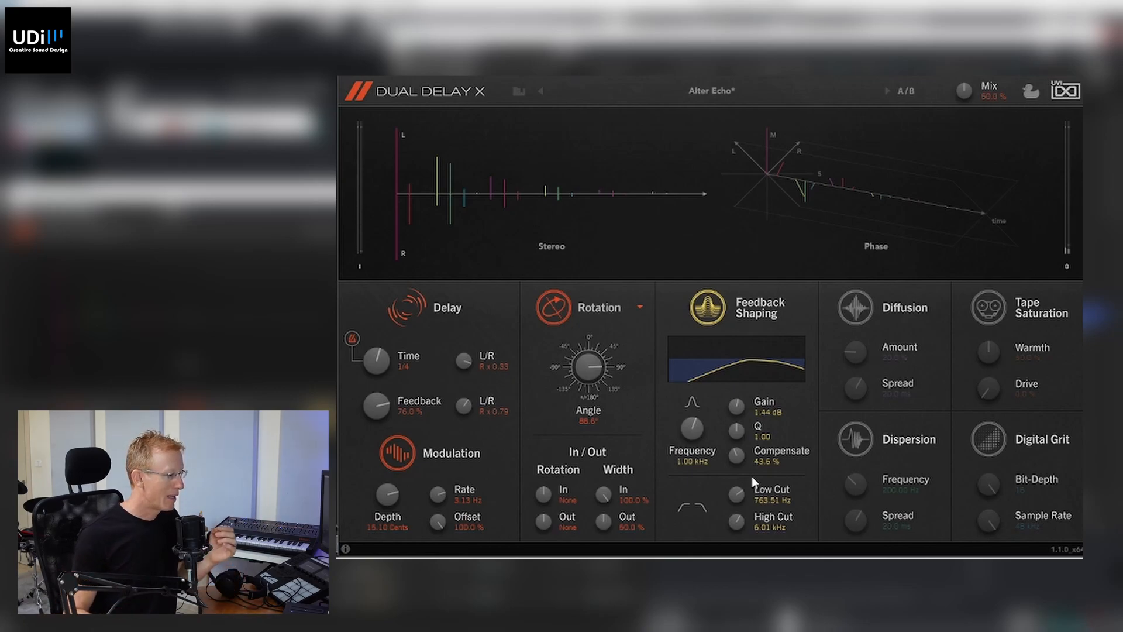
left_click_drag(738, 406, 741, 403)
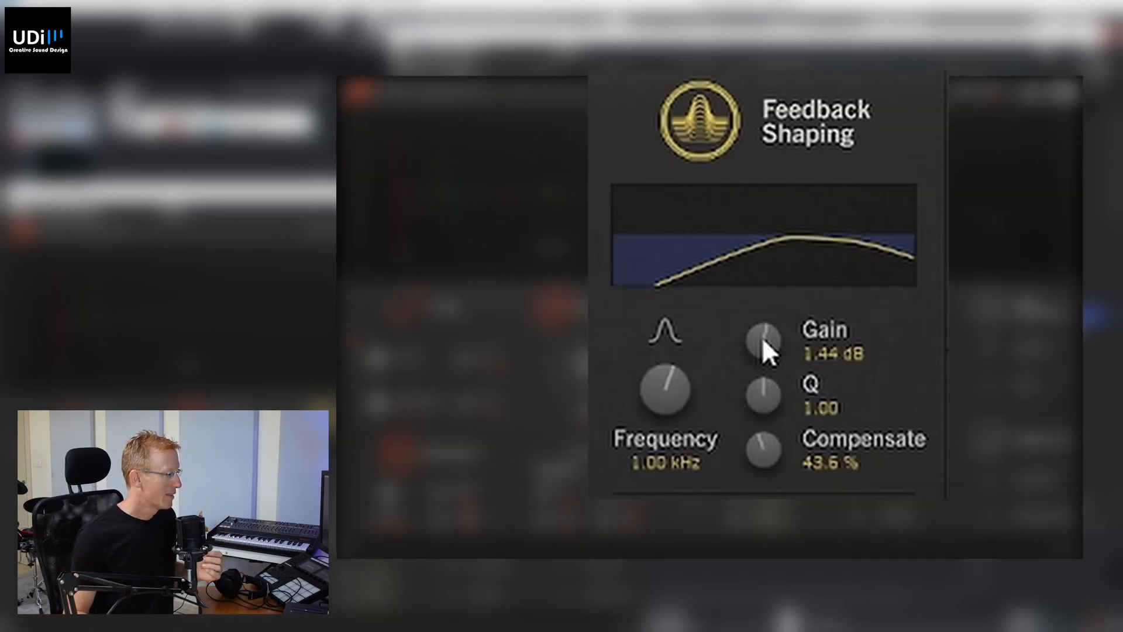
left_click_drag(771, 320, 772, 293)
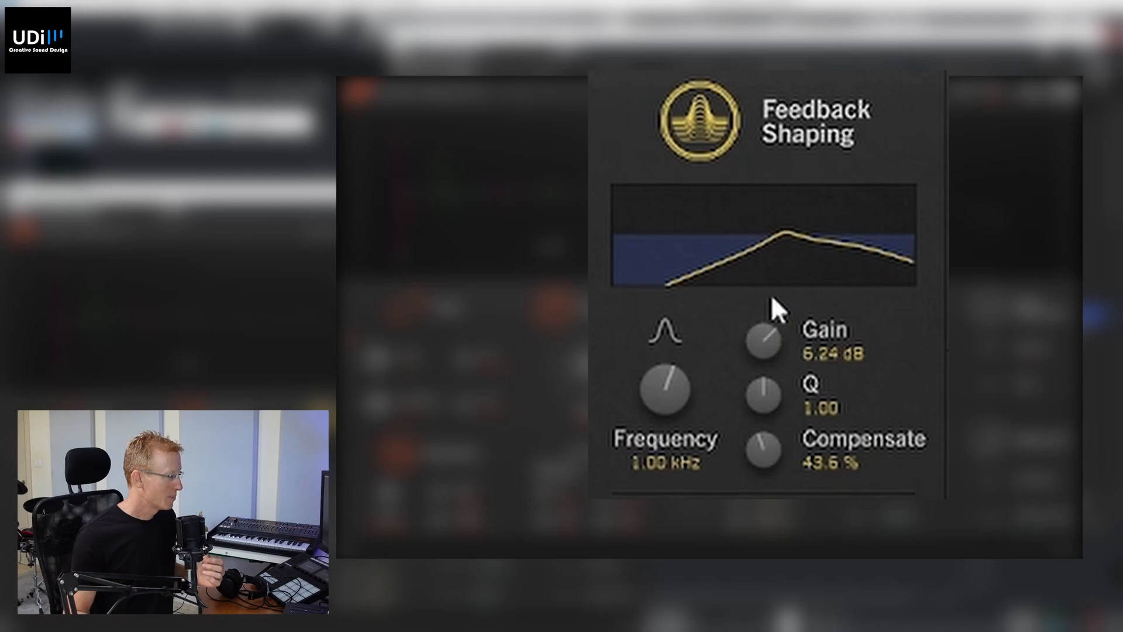
left_click_drag(761, 344, 762, 433)
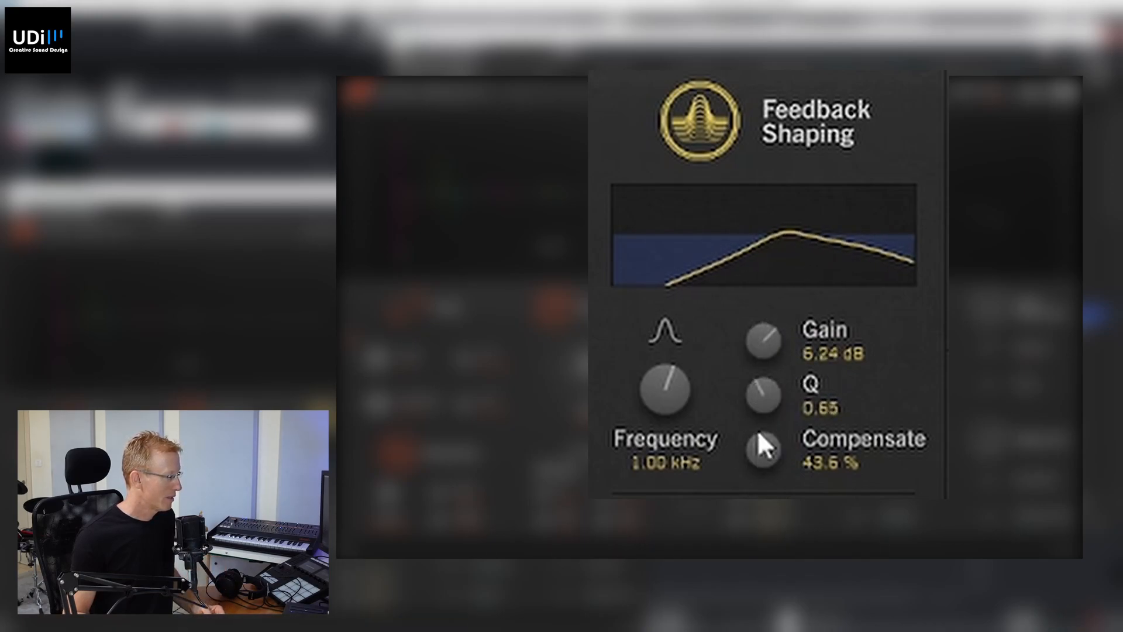
left_click_drag(663, 403, 676, 379)
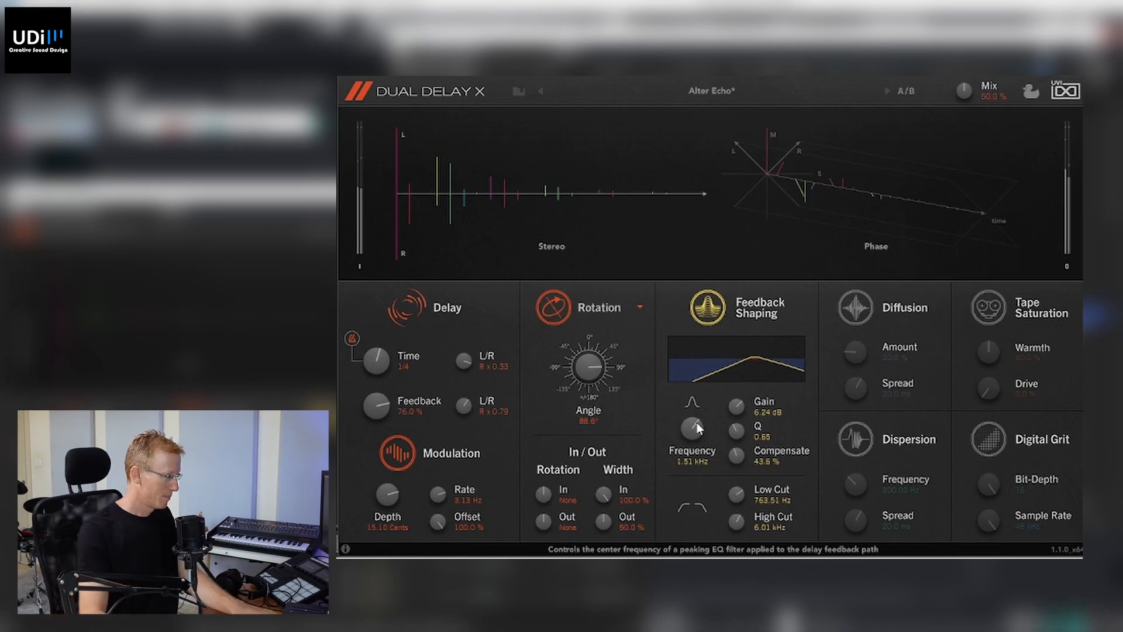
- Try peak gains of 14.40 dB and 3.04 dB, set compensation to 100.0 % and raise the peak gain to 11.20 dB
left_click_drag(736, 408, 735, 404)
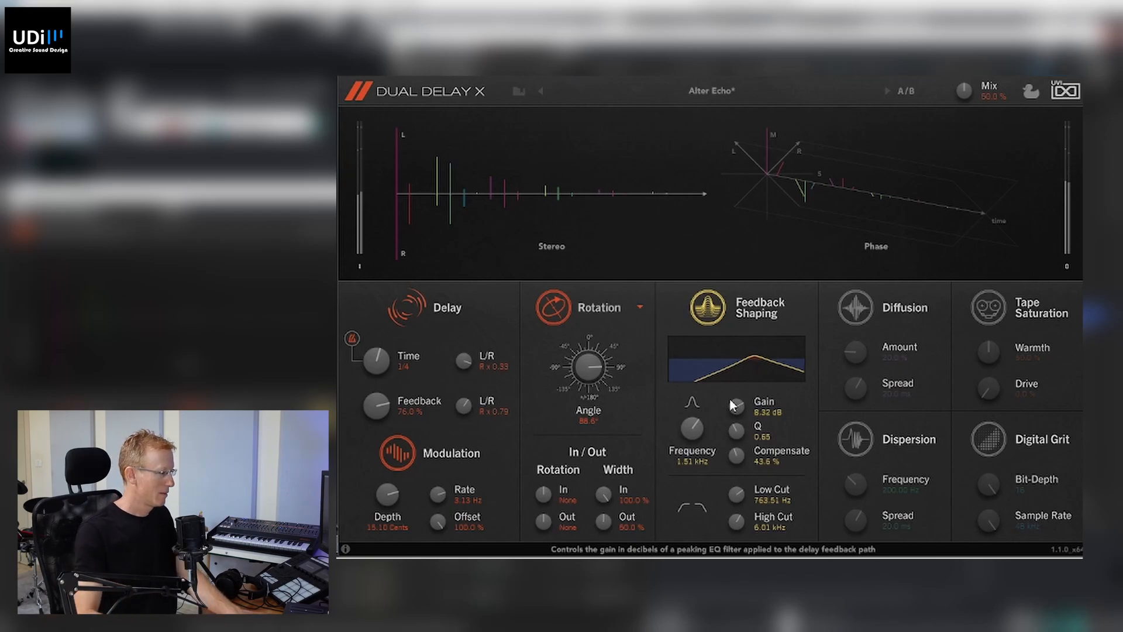
left_click_drag(732, 404, 736, 396)
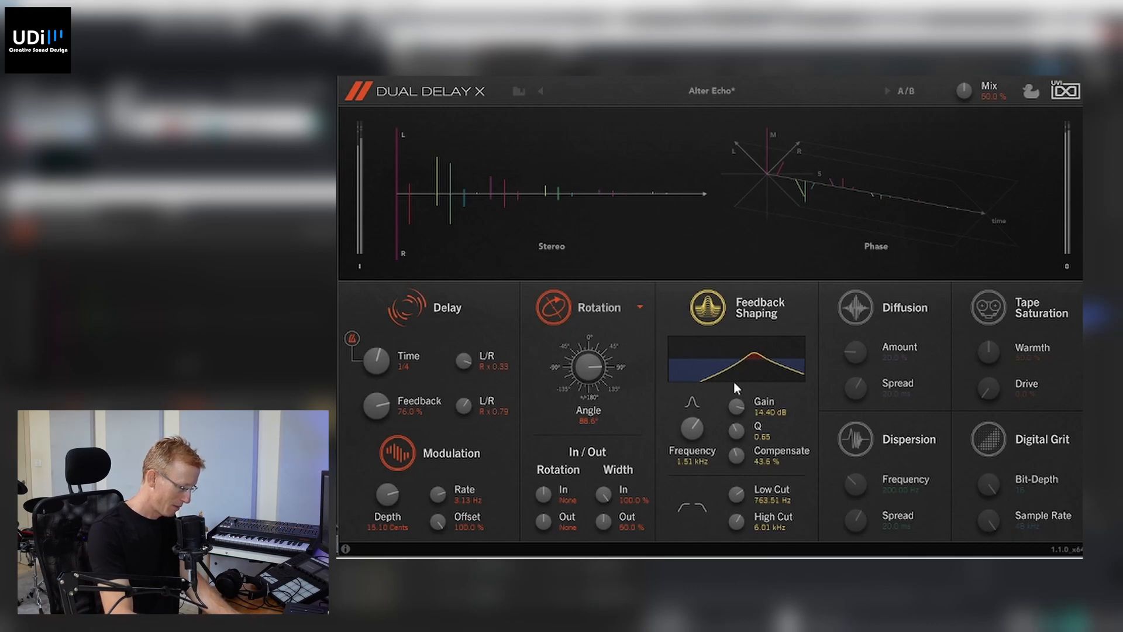
left_click_drag(734, 383, 760, 456)
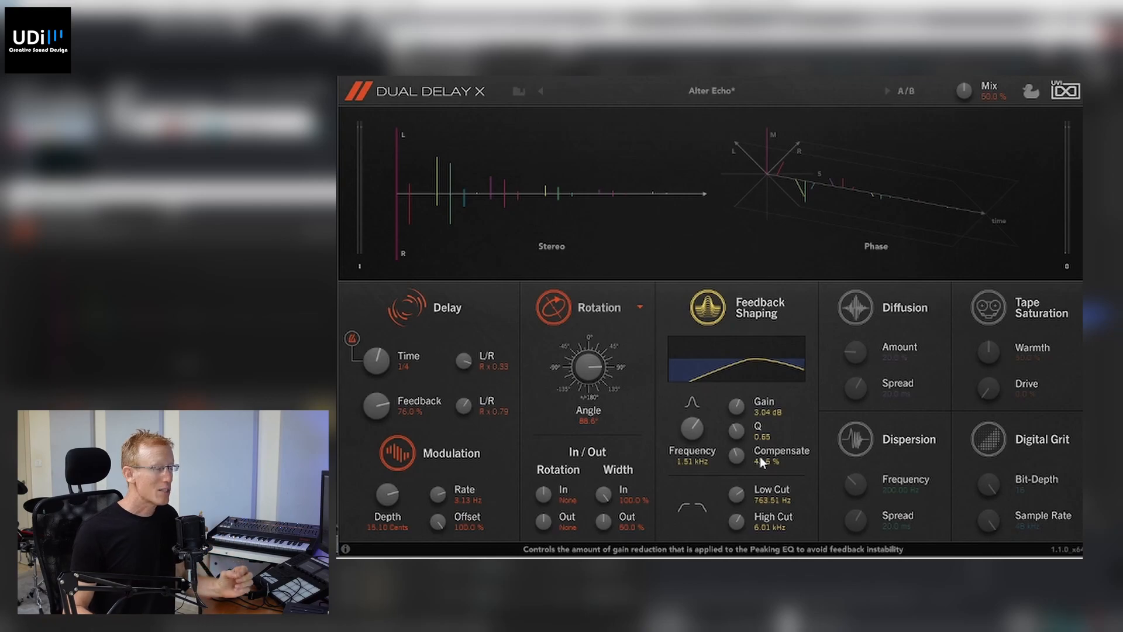
left_click_drag(759, 460, 718, 388)
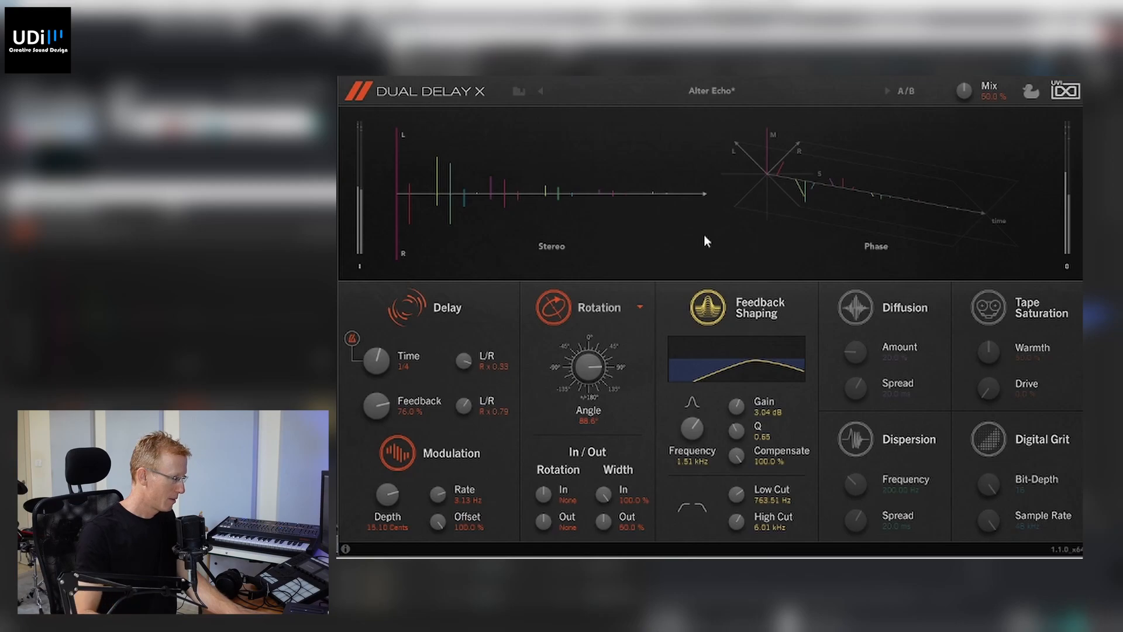
left_click_drag(739, 405, 733, 373)
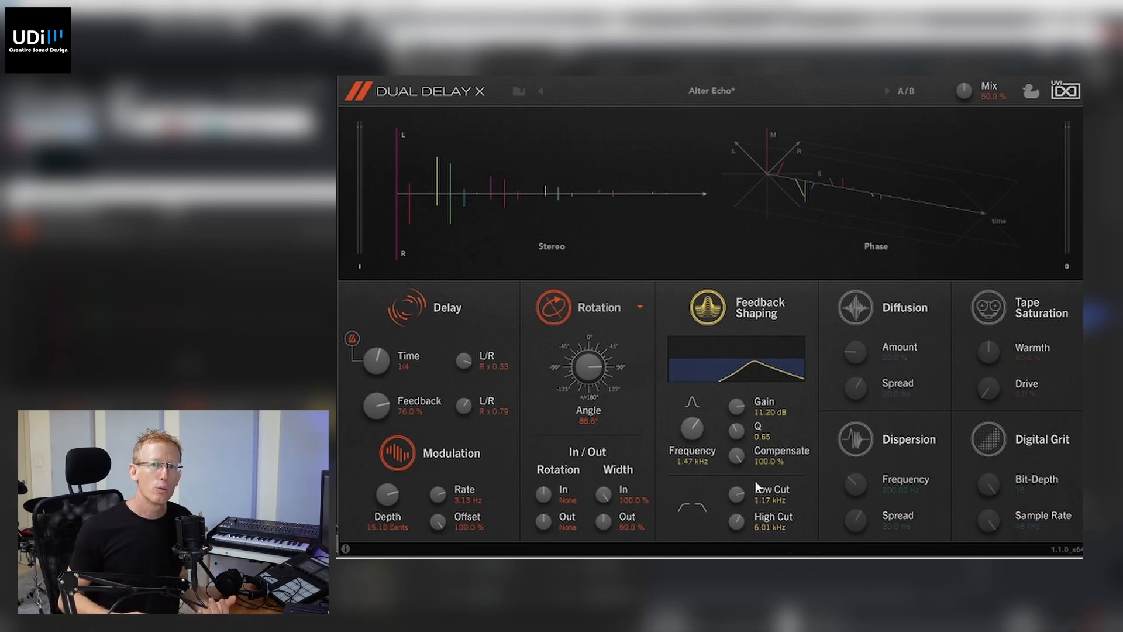
- Set the low cut to 209.59 Hz, high cut to 14.94 kHz and compensation to 70.0 %, comparing with Feedback Shaping briefly bypassed
mouse_move(729, 500)
left_mouse_down()
mouse_move(742, 553)
mouse_move(733, 506)
left_mouse_up()
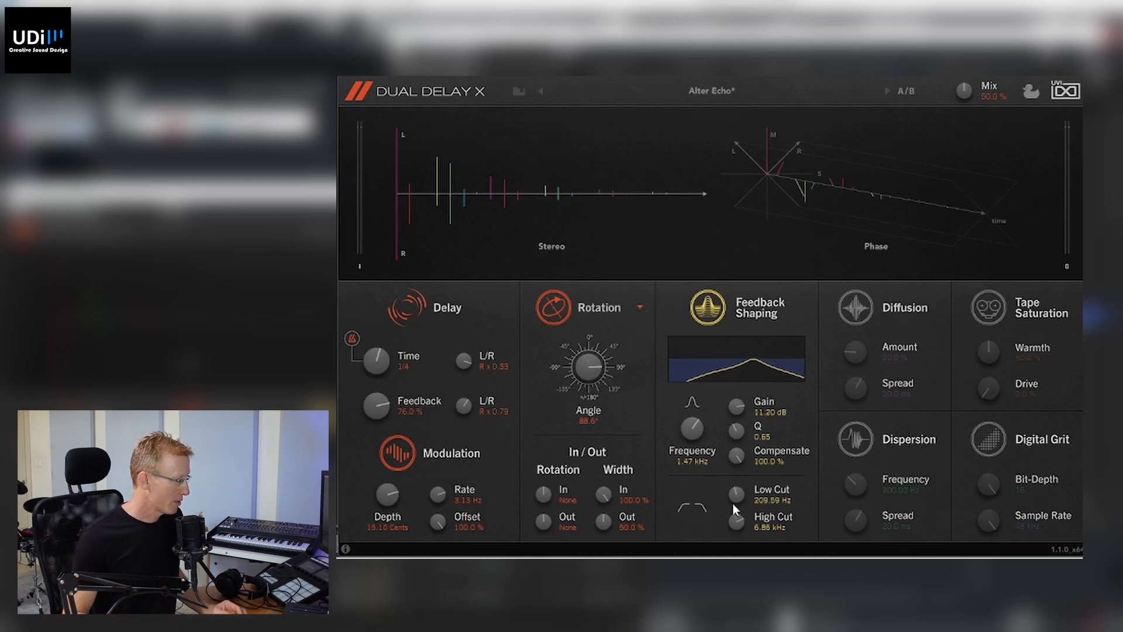
left_click_drag(739, 456, 749, 505)
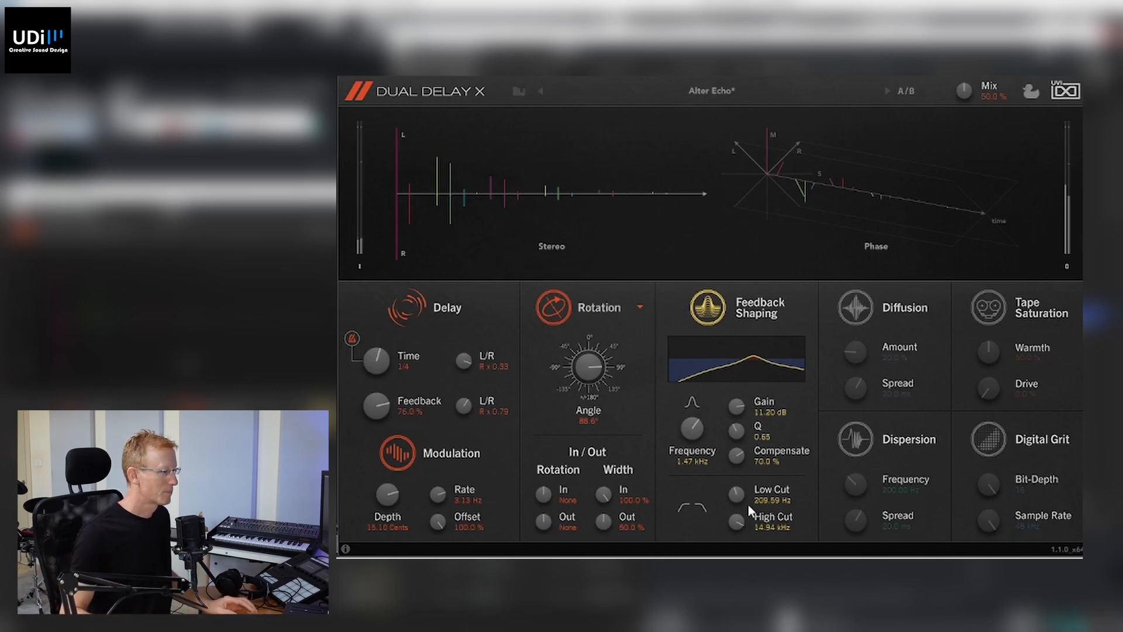
left_click(700, 298)
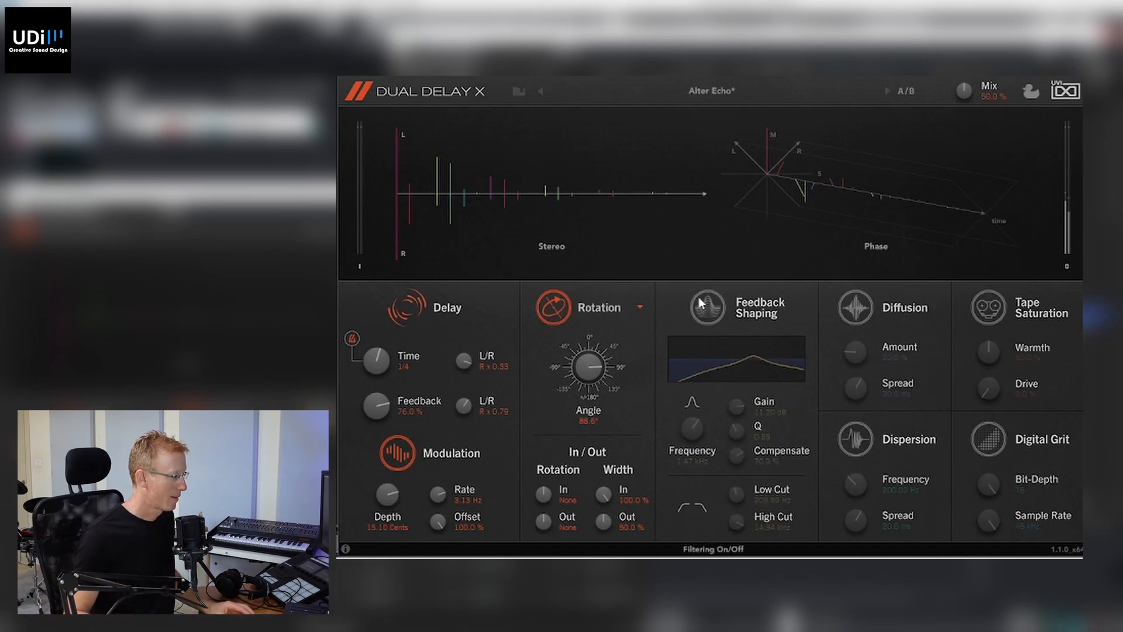
left_click(703, 303)
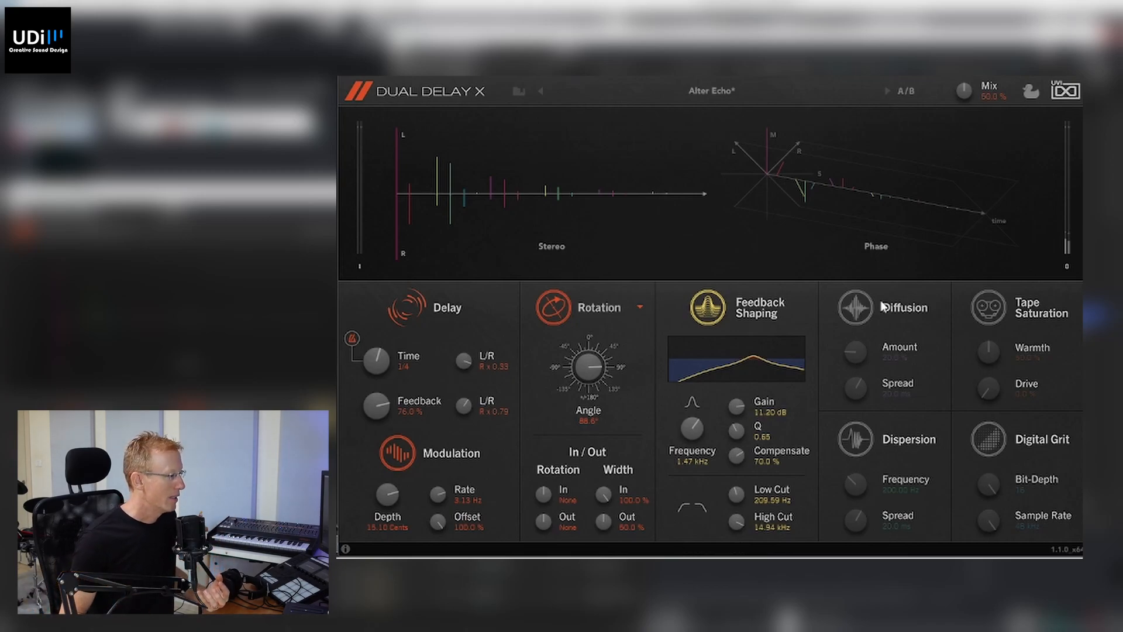
- Enable Diffusion and set its amount to 100.0 % and its spread to 33.2 ms
left_click(845, 311)
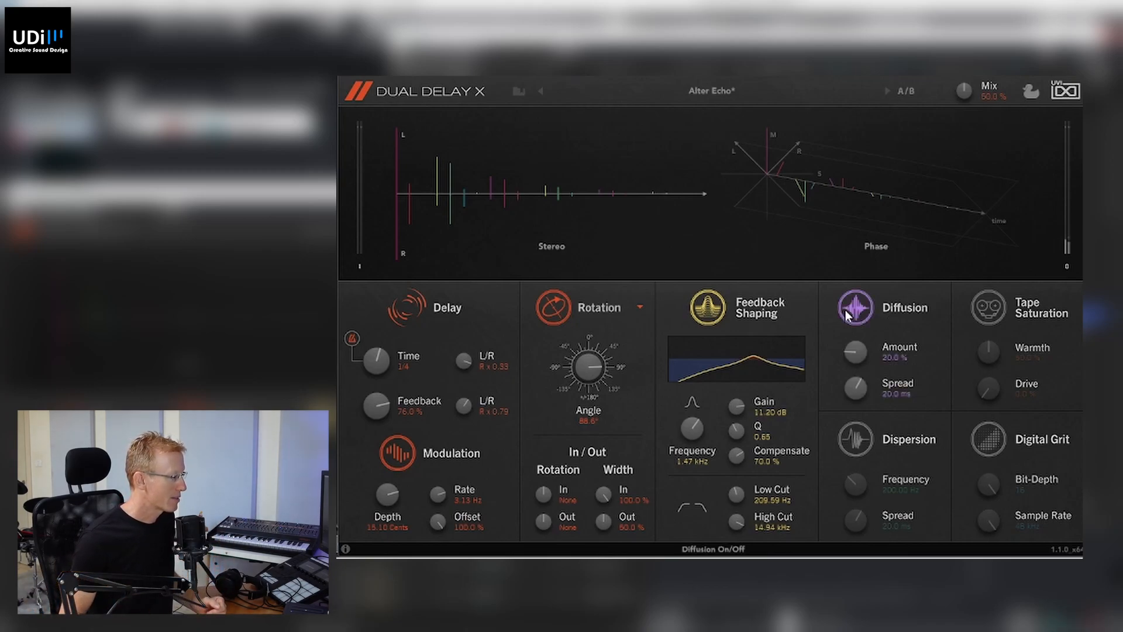
left_click_drag(865, 349, 859, 322)
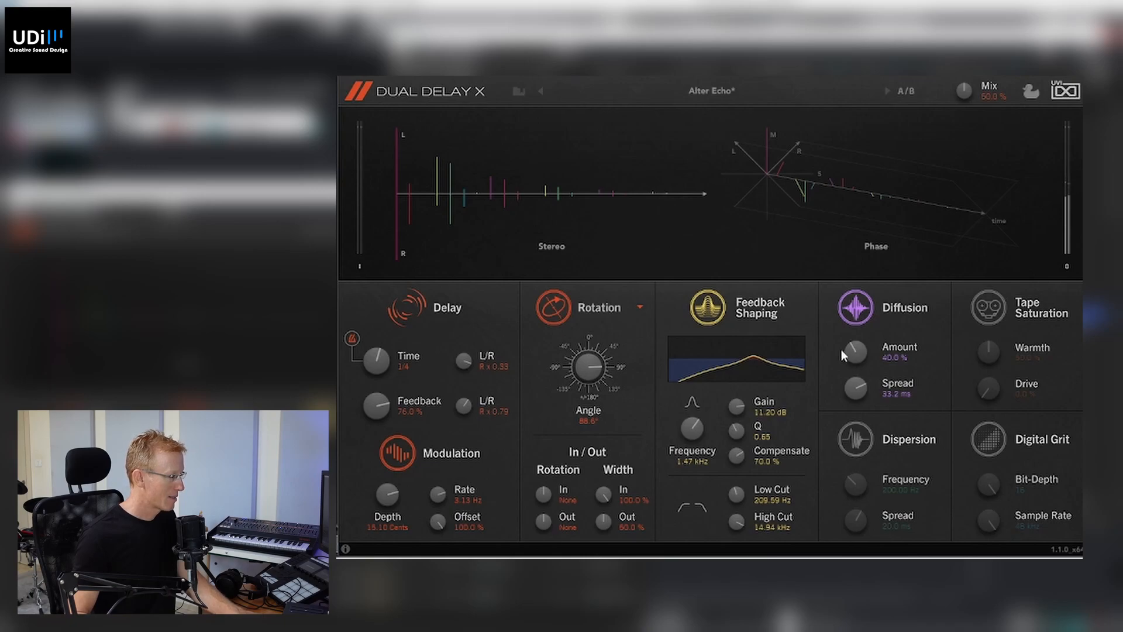
left_click_drag(848, 357, 825, 205)
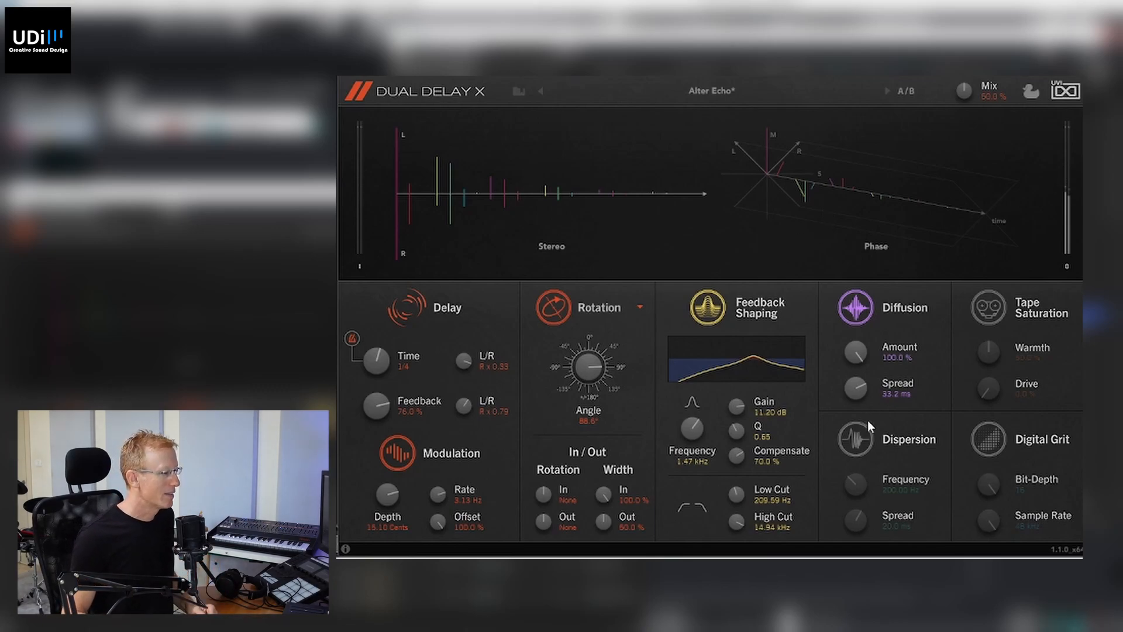
- Enable Dispersion, sweep its frequency through the high range and set it to 1.01 kHz
left_click(866, 442)
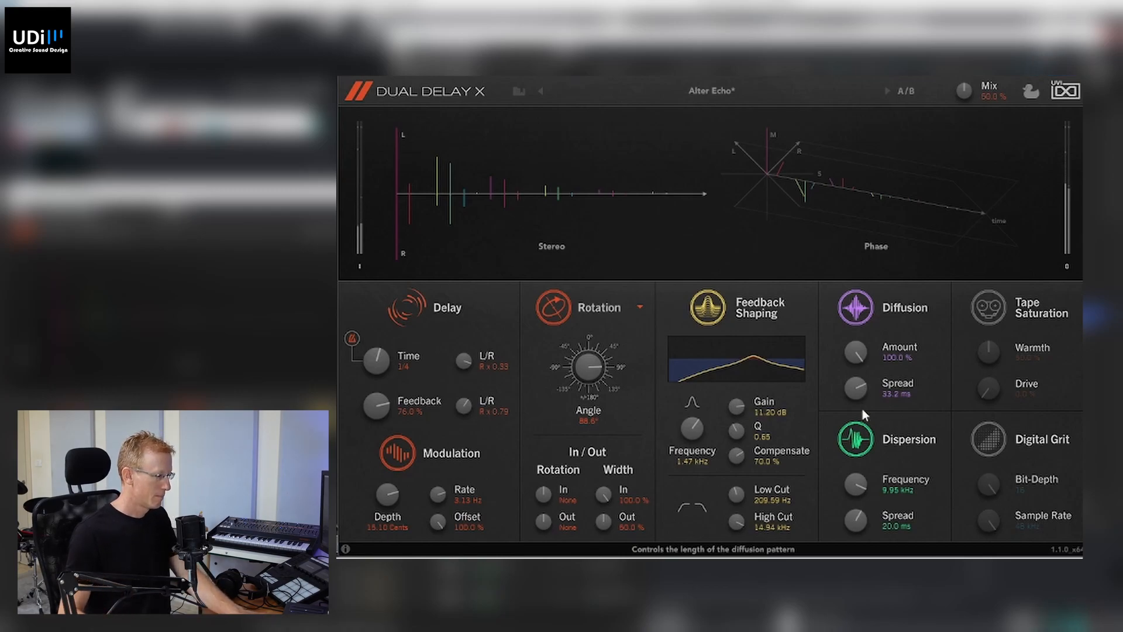
left_click_drag(861, 479, 857, 555)
left_click_drag(854, 445, 862, 394)
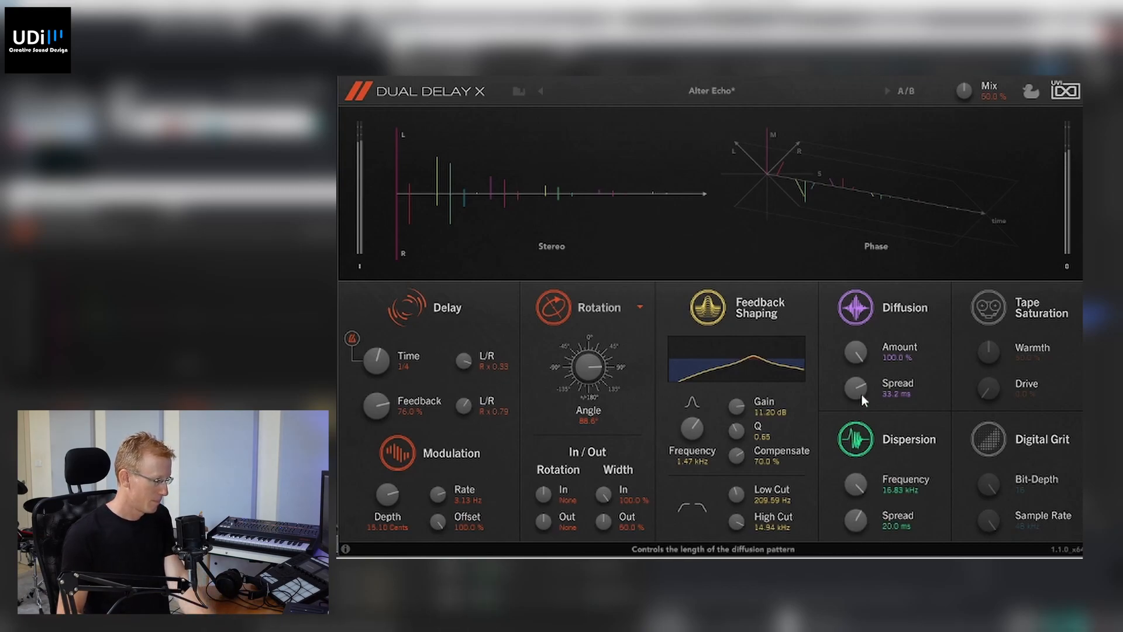
left_click_drag(862, 476, 852, 528)
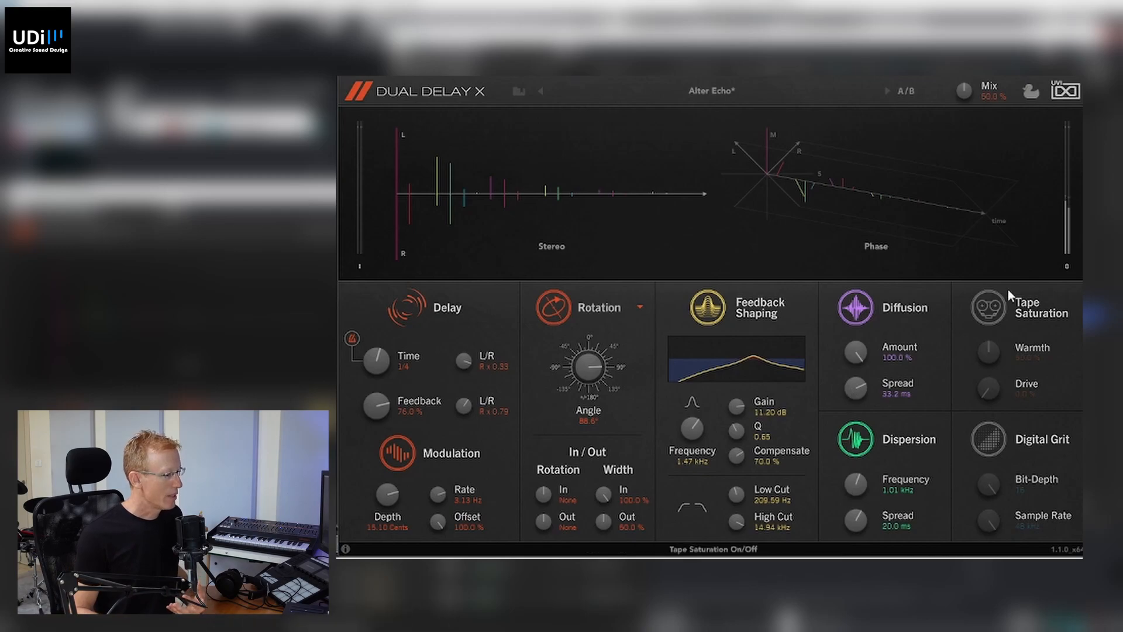
- Enable Tape Saturation and set its warmth to 57.2 % and its drive to 48.0 %
left_click(994, 308)
left_click_drag(984, 354, 991, 349)
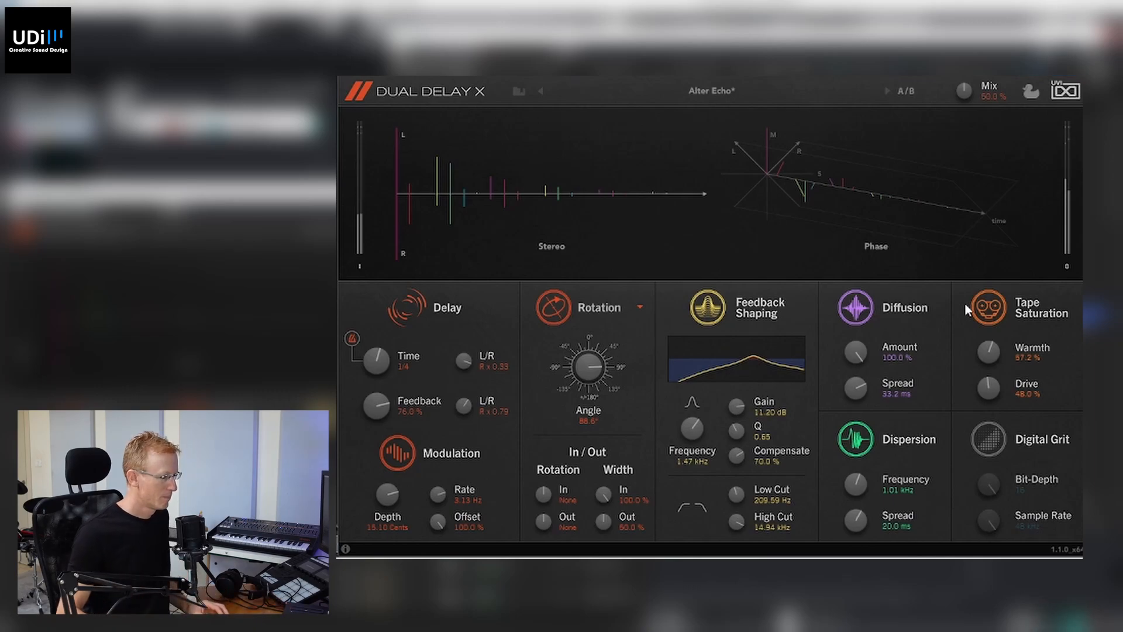
- Enable Digital Grit and set its bit-depth to 4 and its sample rate to 16 kHz
left_click(986, 440)
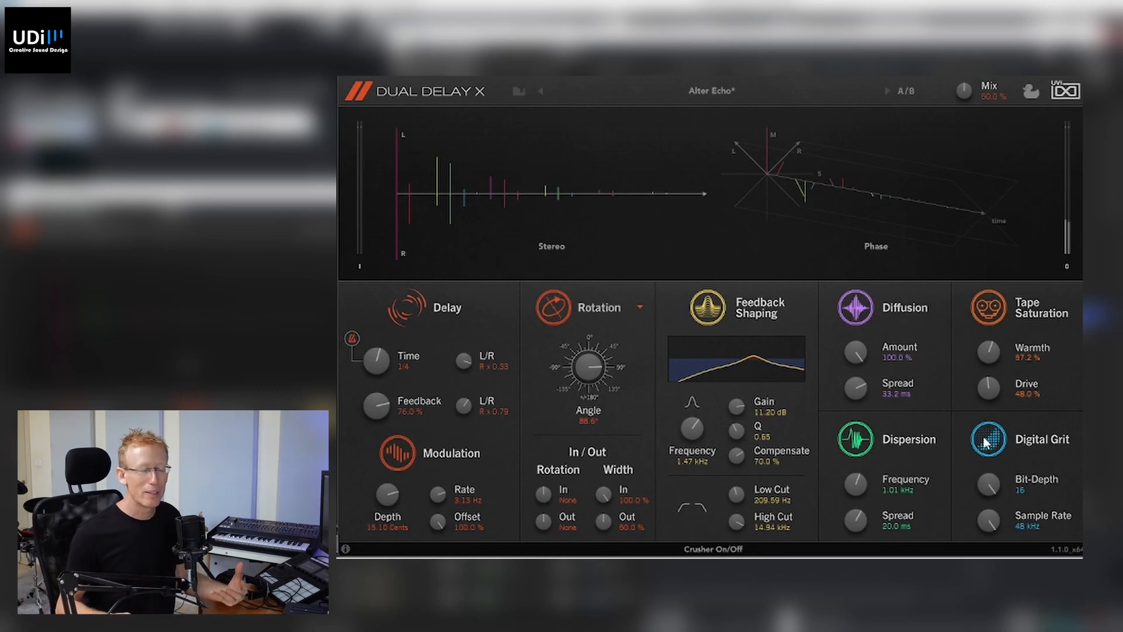
mouse_move(985, 486)
left_mouse_down()
mouse_move(989, 509)
mouse_move(988, 495)
left_mouse_up()
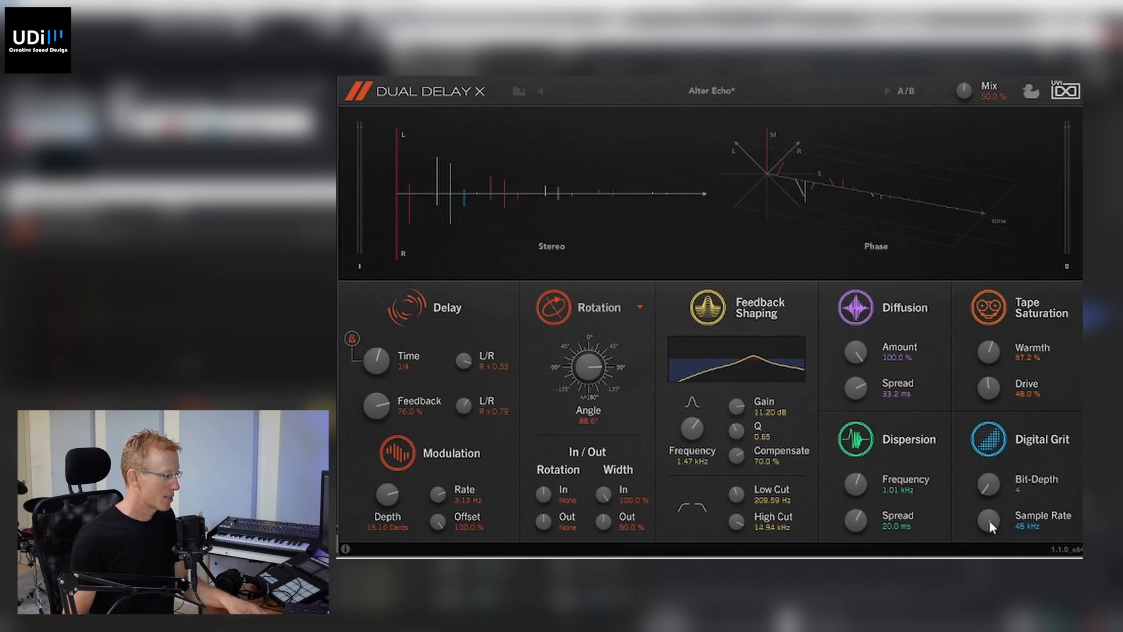
left_click_drag(989, 520, 989, 527)
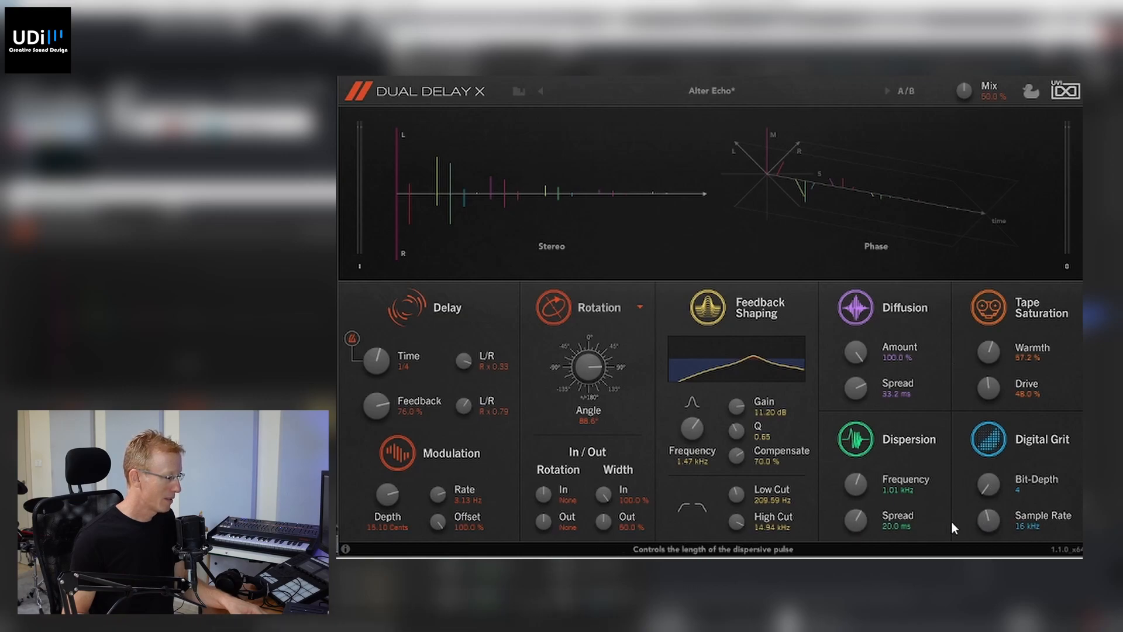
mouse_move(996, 556)
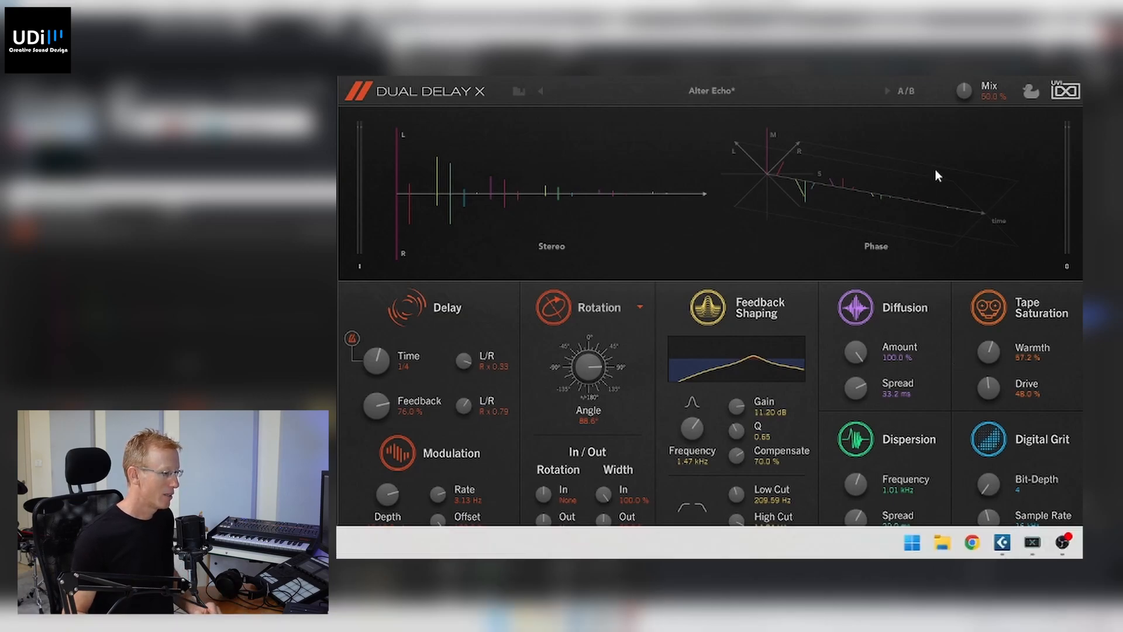
- Sweep the plug-in's mix, audition it fully wet at 100.0 %, and settle it at 54.0 %
key("space")
left_click_drag(961, 88, 961, 82)
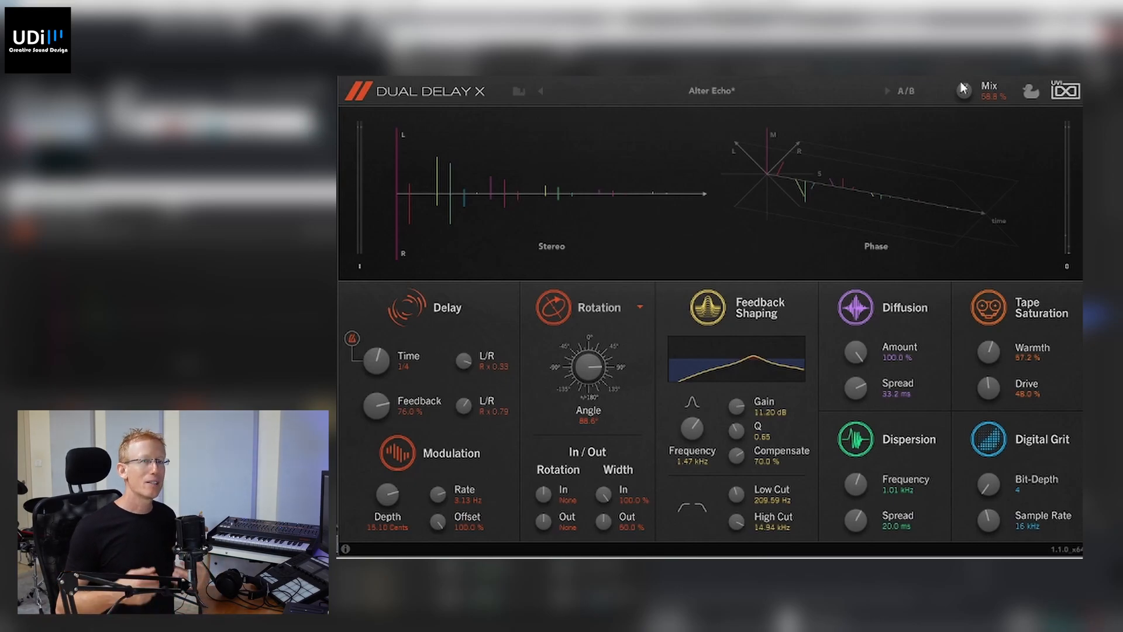
left_click_drag(966, 89, 973, 138)
left_click_drag(964, 90, 964, 82)
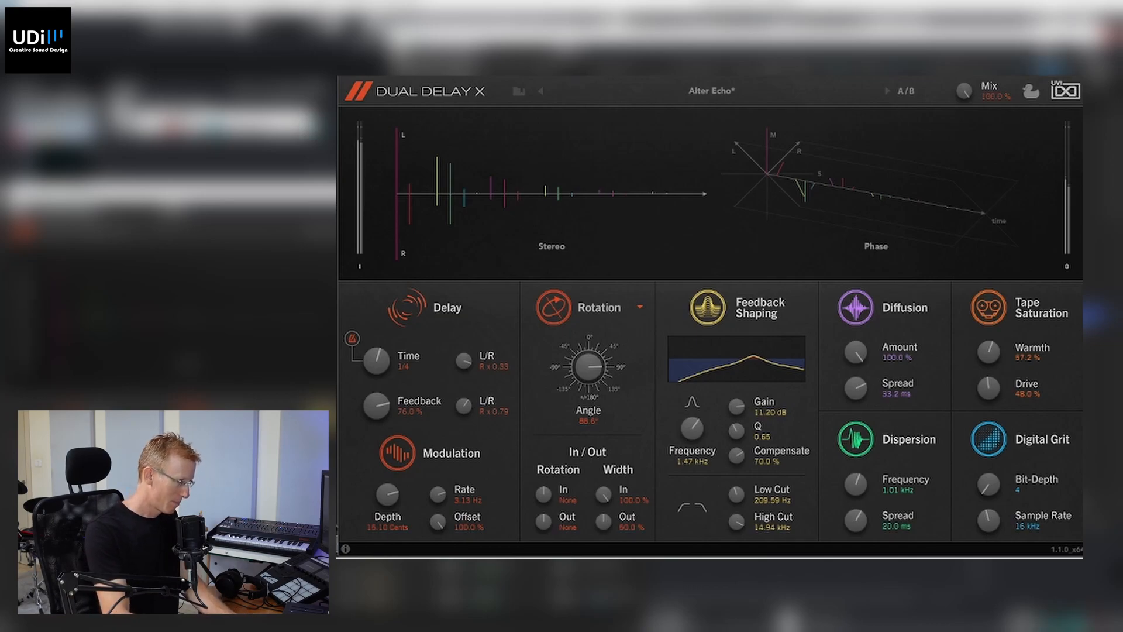
left_click_drag(965, 93, 988, 173)
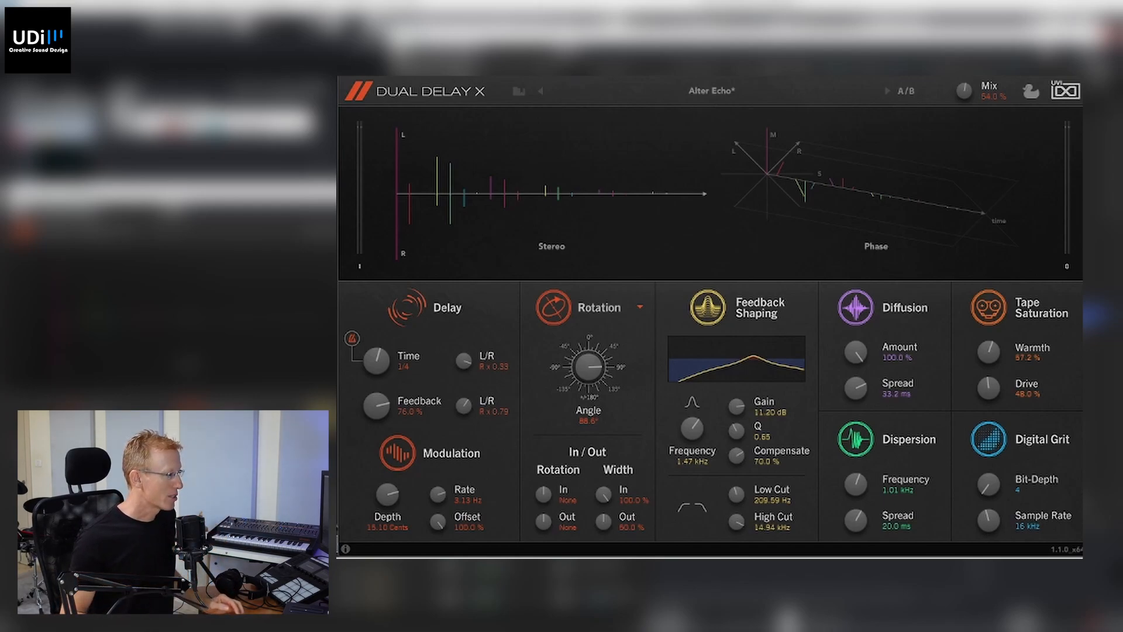
- Lock the Mix and delay Time parameters against preset changes
right_click(963, 96)
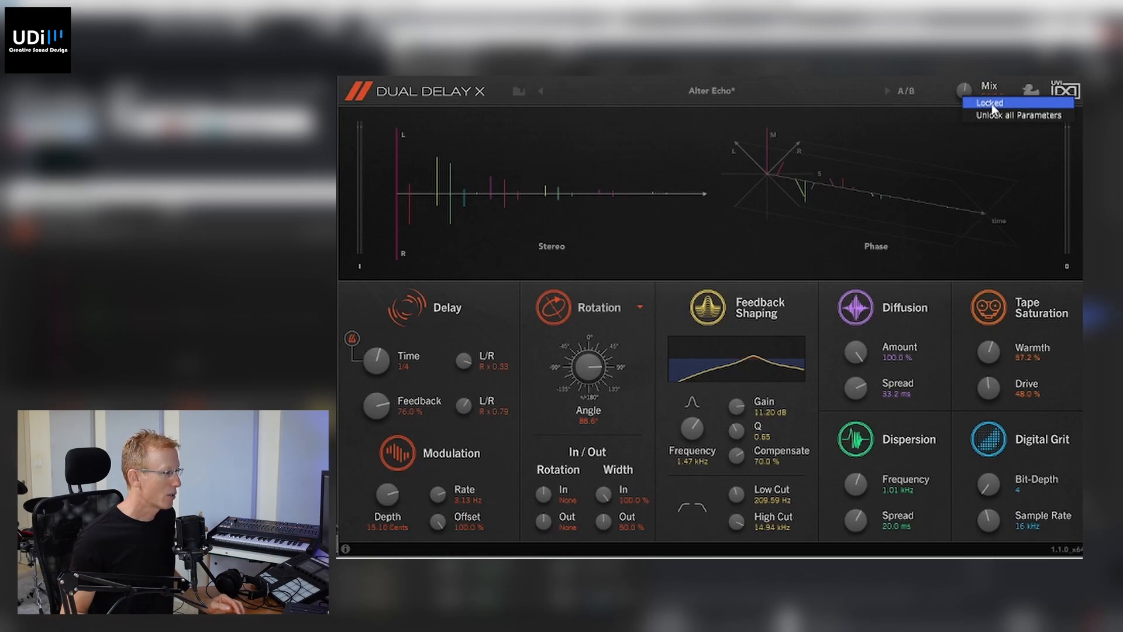
left_click(991, 104)
right_click(376, 363)
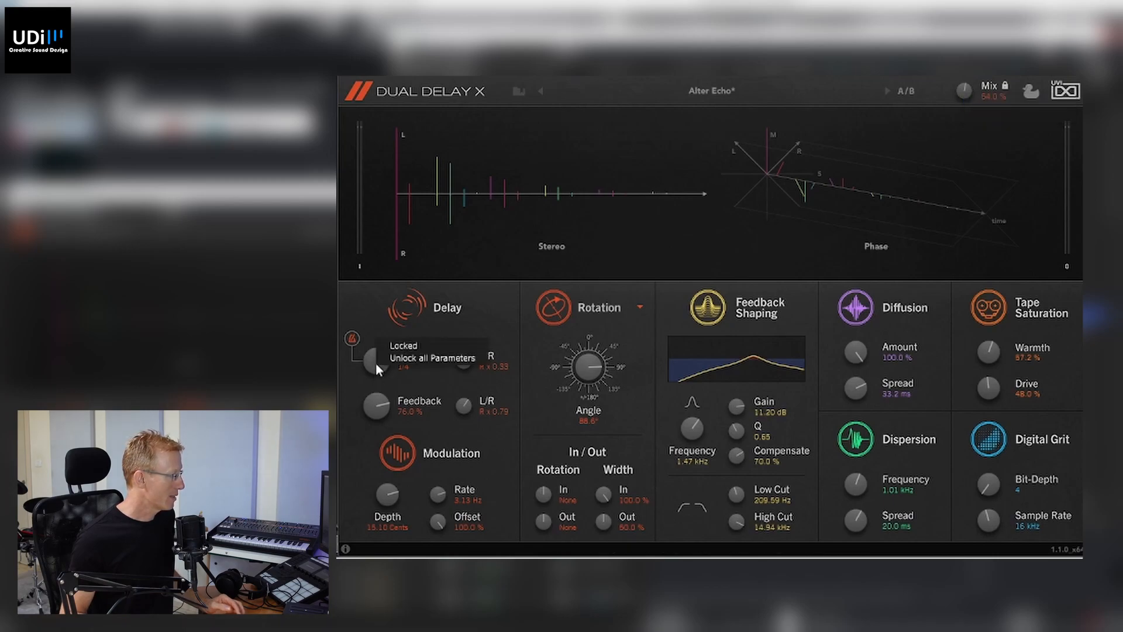
left_click(410, 349)
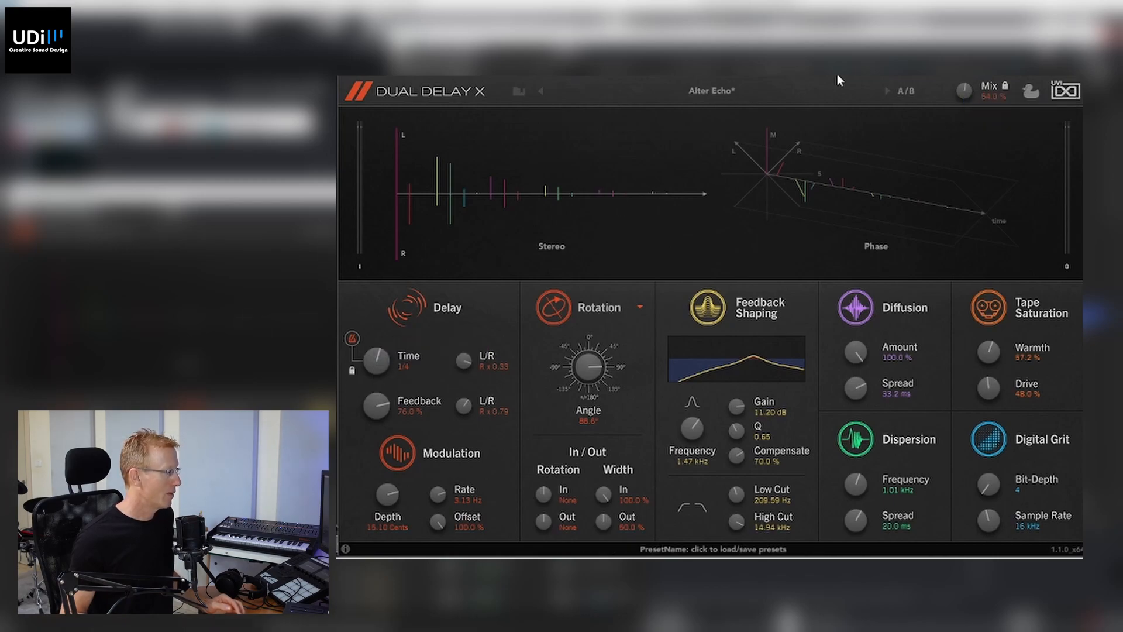
- Advance through the presets to Basic Mono 16, and load EndlessBandEcho from the 07 Lush factory presets
left_click(885, 92)
left_click(886, 92)
left_click(886, 92)
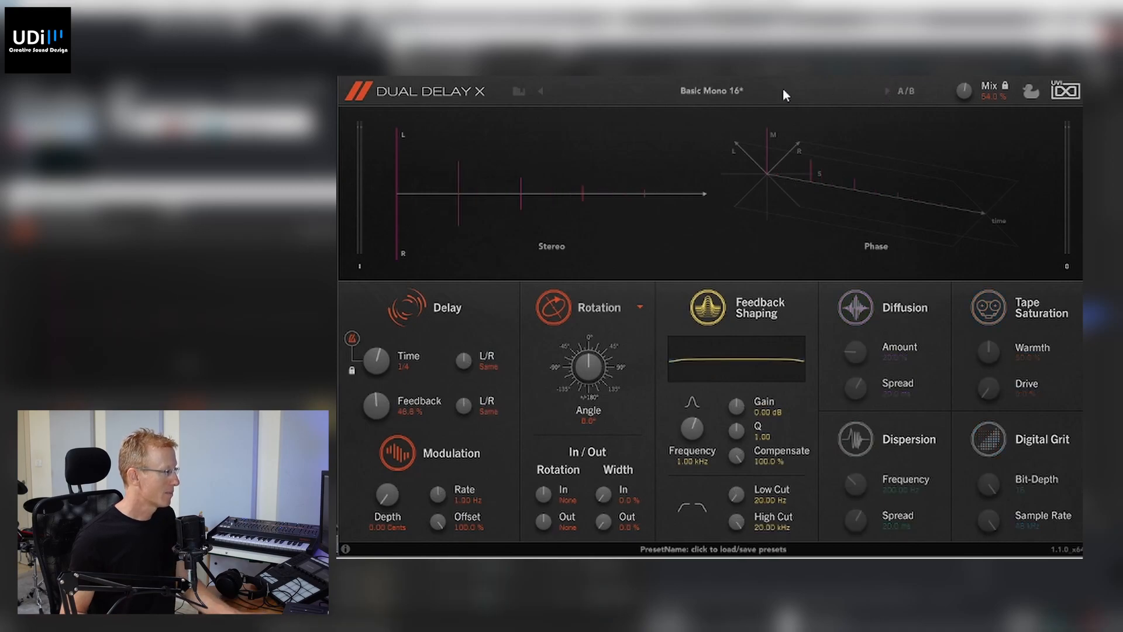
left_click(741, 89)
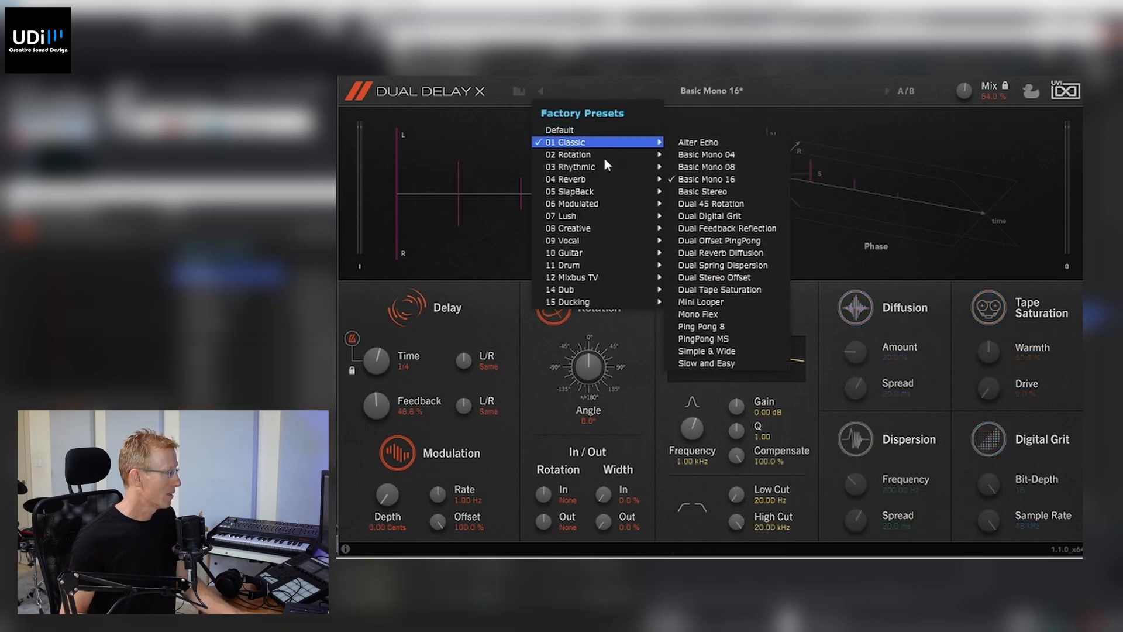
mouse_move(591, 220)
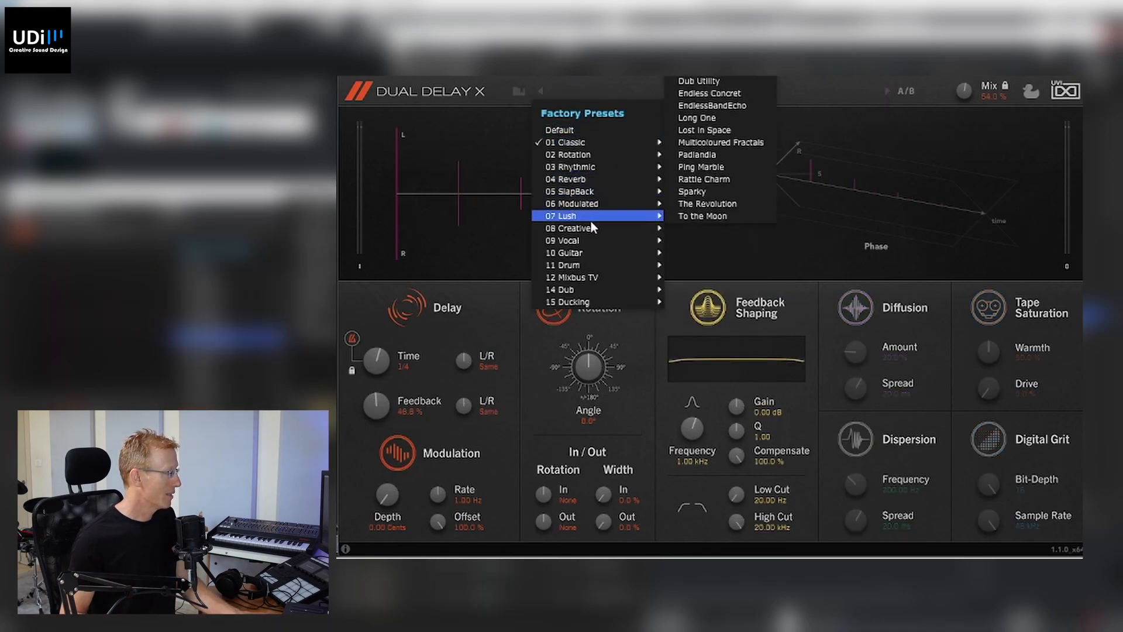
left_click(728, 106)
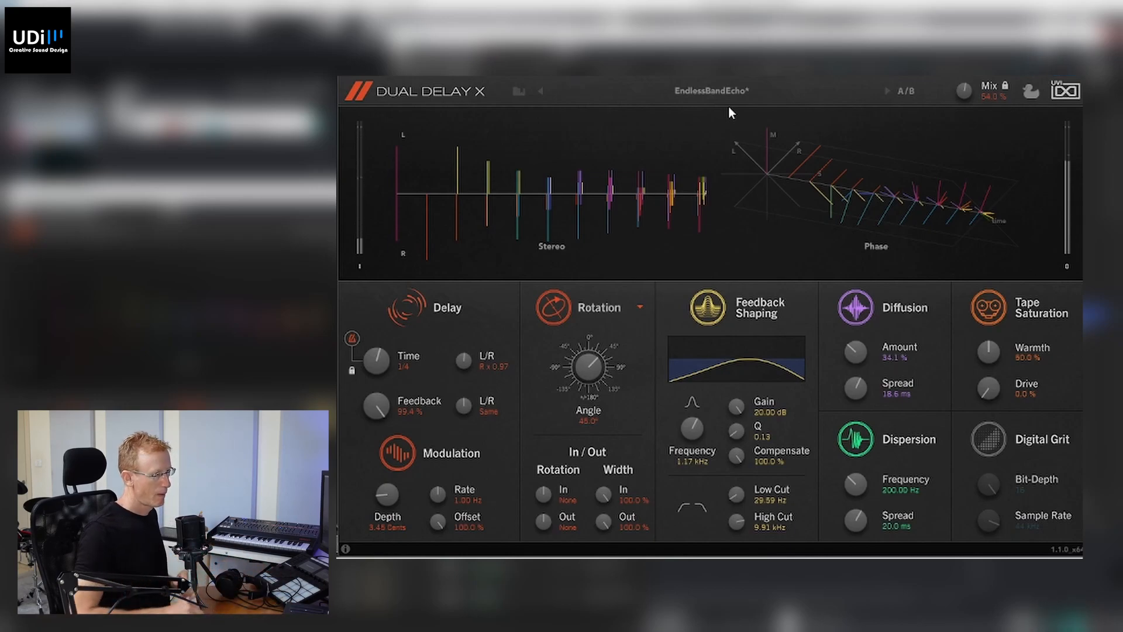
- Compare the echo with Feedback Shaping briefly bypassed and set the shaping gain to 8.16 dB
left_click(715, 308)
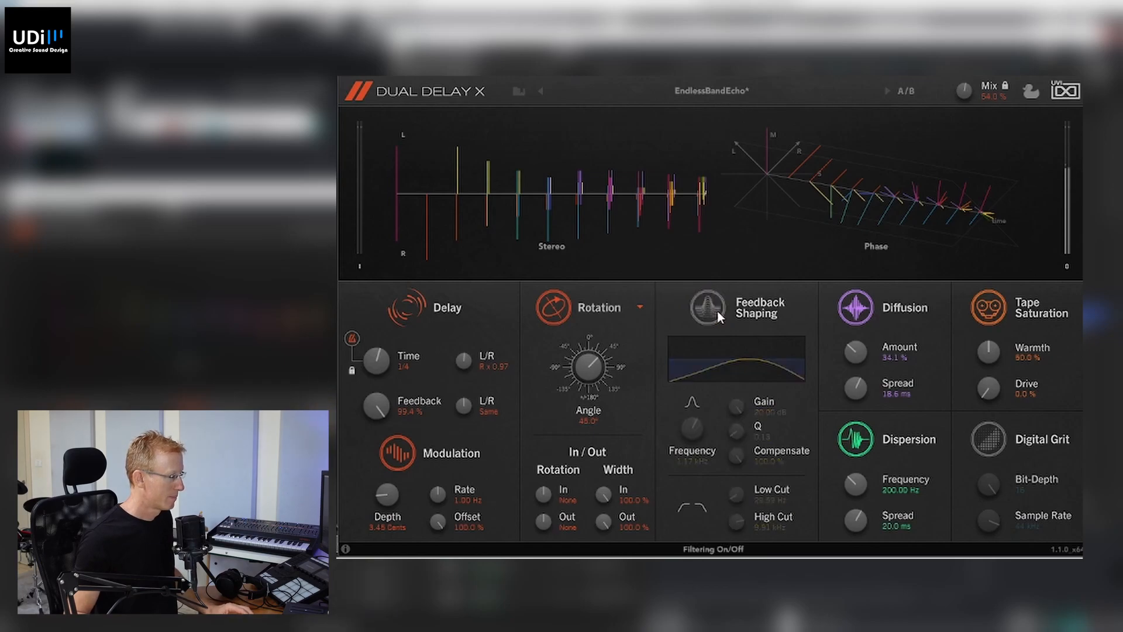
left_click(715, 309)
left_click_drag(743, 407, 771, 455)
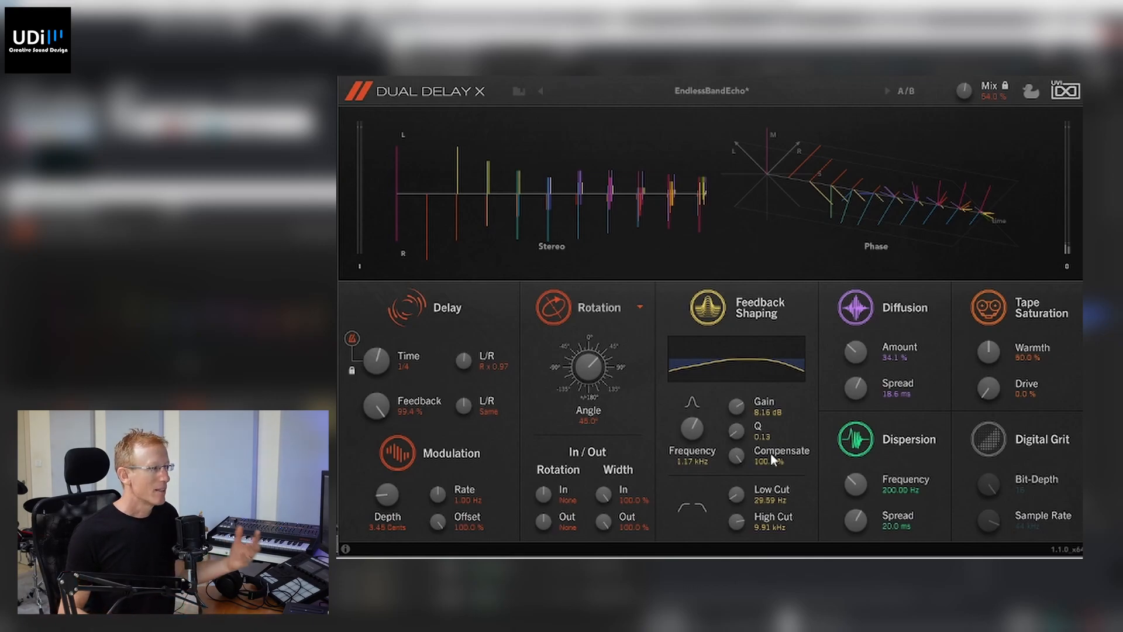
- Audition the Ducker, switch it back off, and set the Feedback Shaping gain to -15.20 dB
left_click(1035, 96)
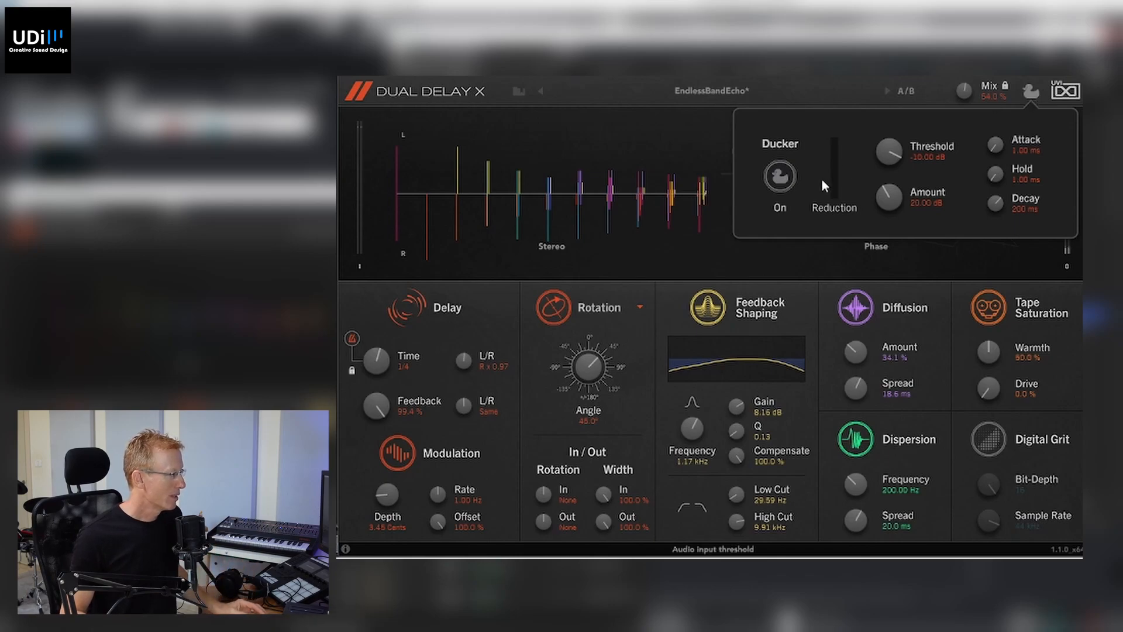
left_click(775, 175)
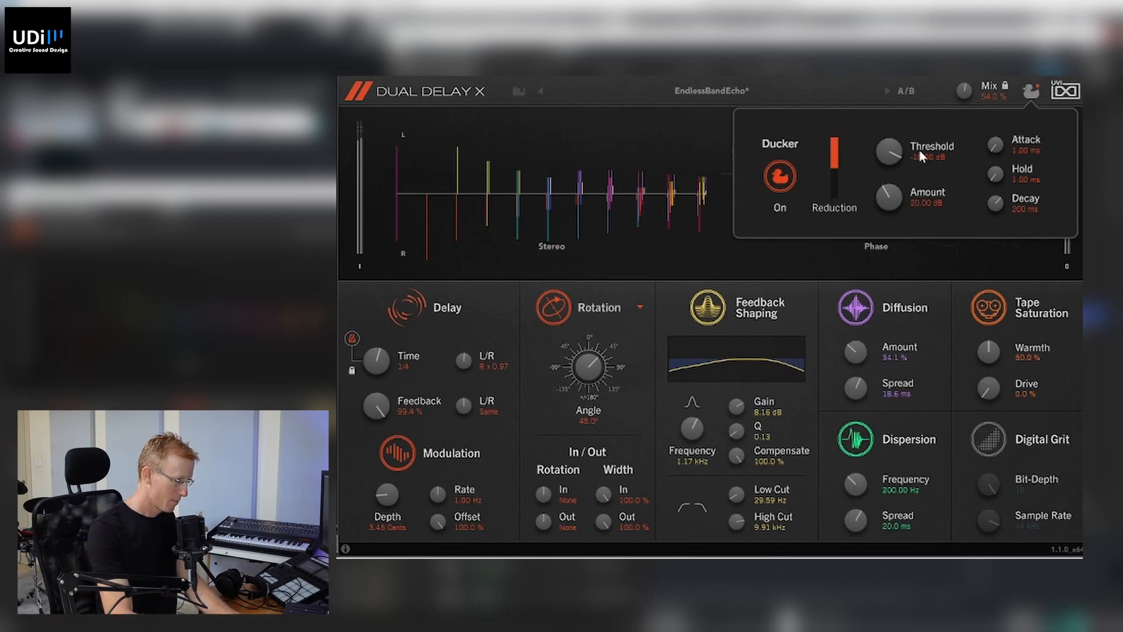
left_click(789, 174)
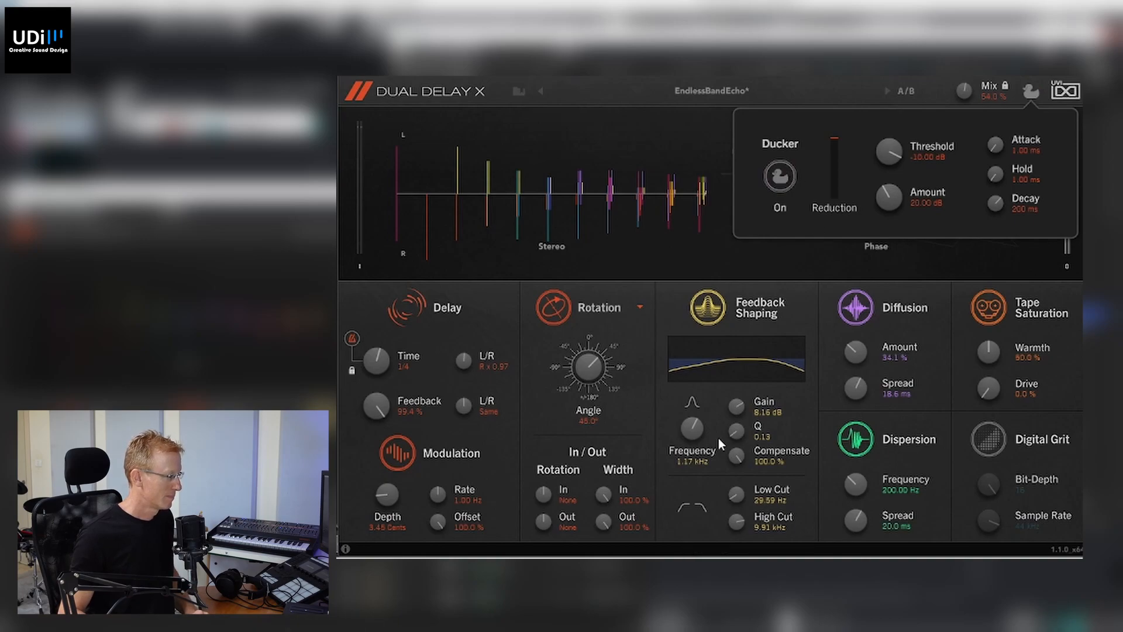
left_click_drag(736, 409, 778, 505)
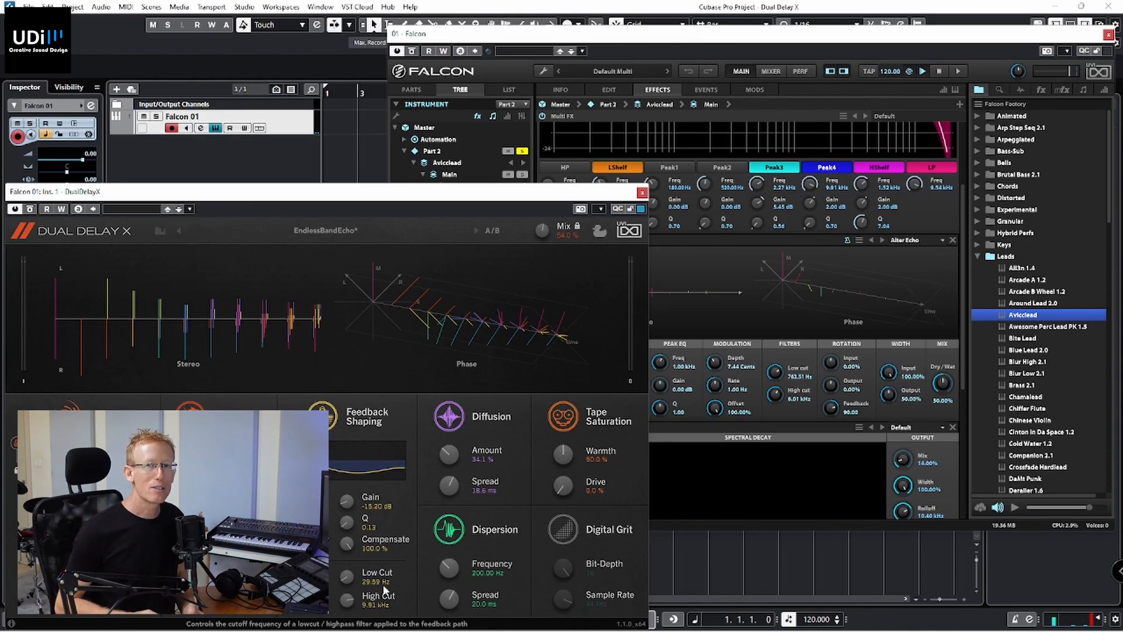
- Switch to Falcon, select the Beatworks part and display its drum machine interface
left_click(547, 38)
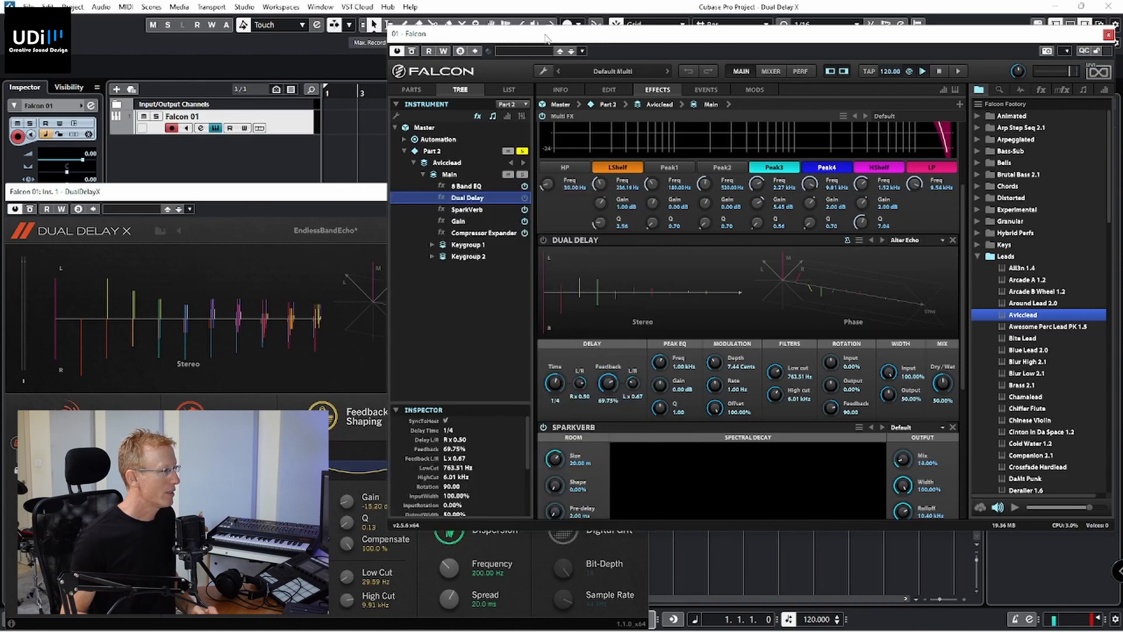
left_click(411, 91)
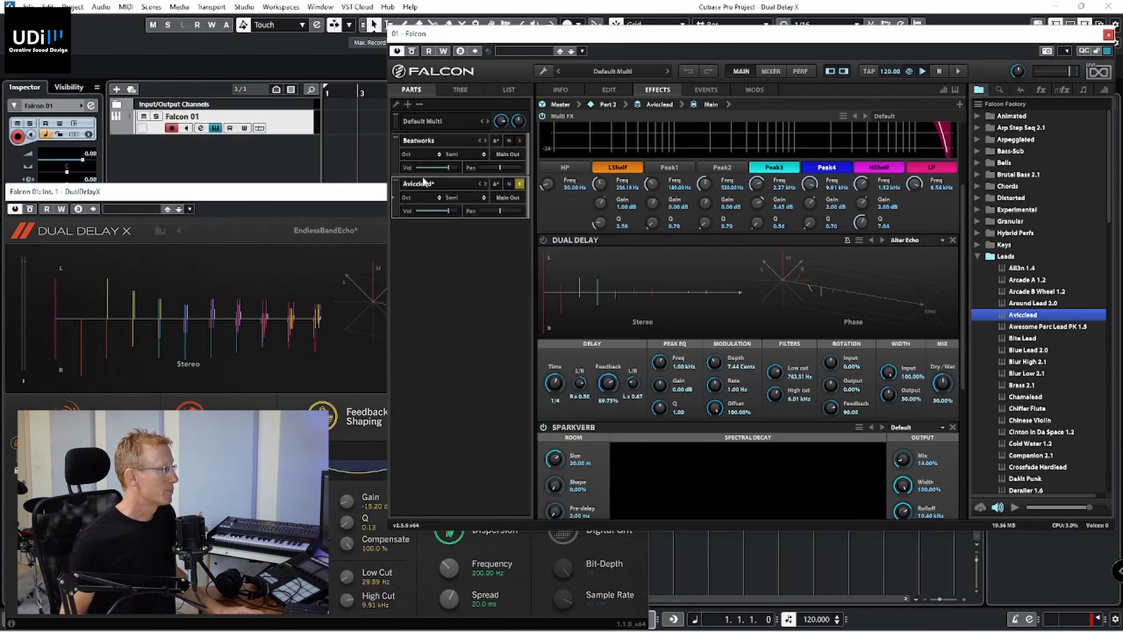
left_click(418, 144)
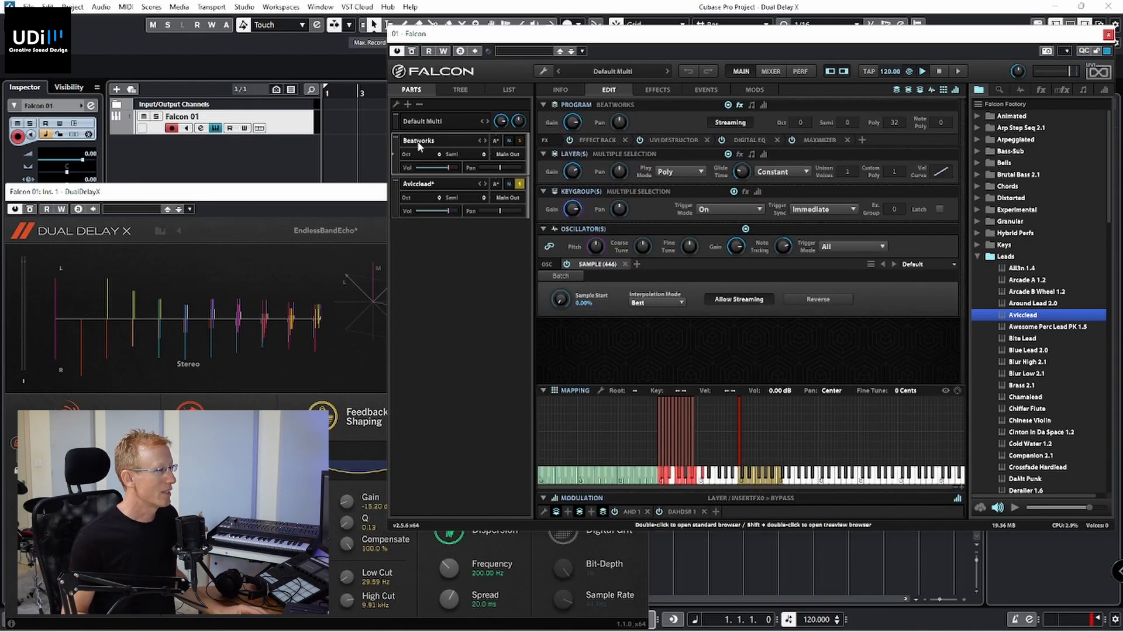
left_click(571, 91)
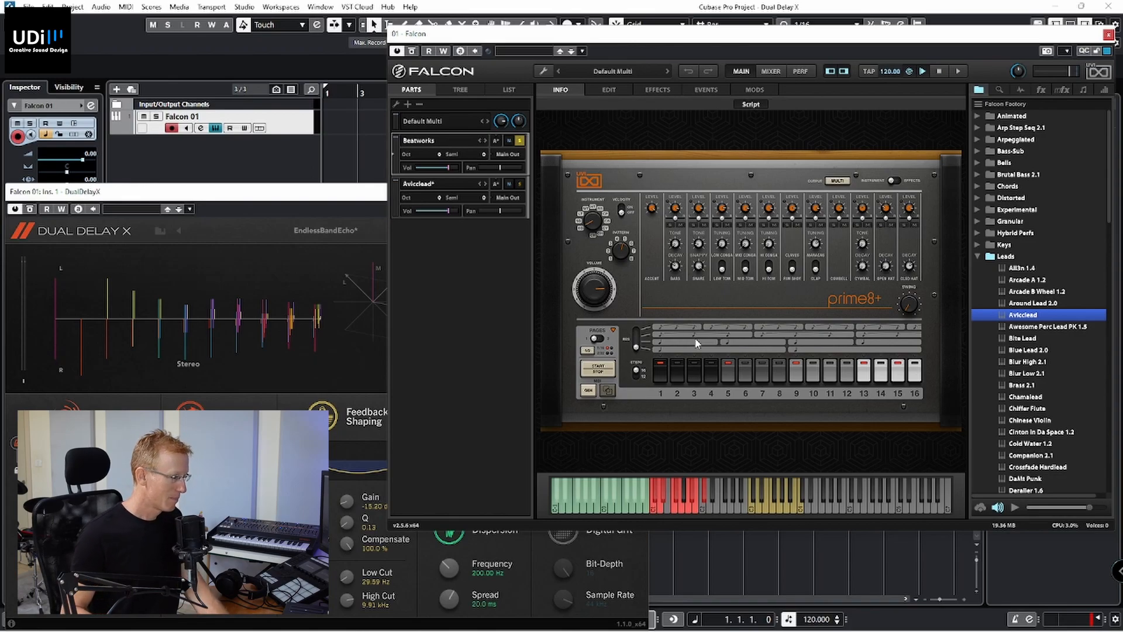
- Return to Dual Delay X and audition the presets Long One, Lost in Space and Multicoloured Fractals on the drum pattern
left_click(329, 198)
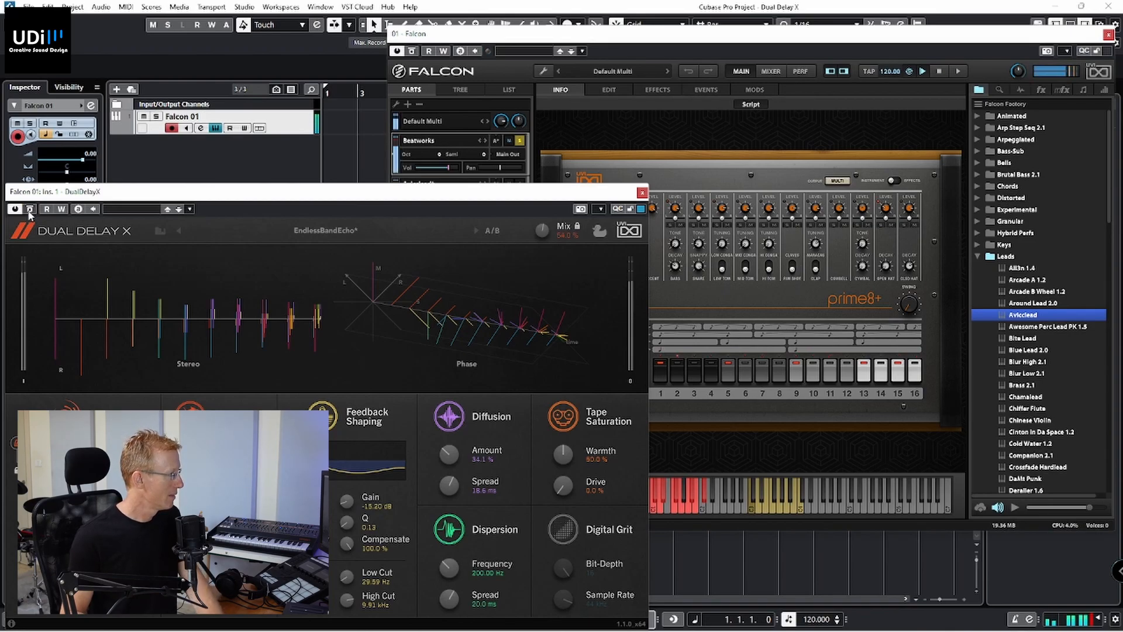
left_click(475, 231)
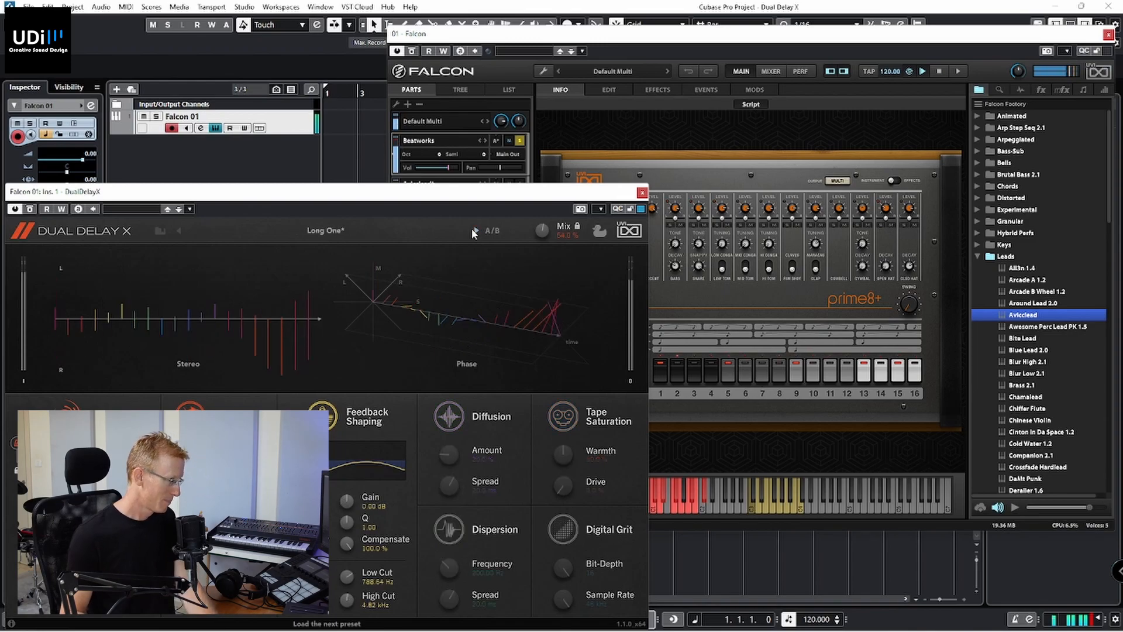
left_click(475, 231)
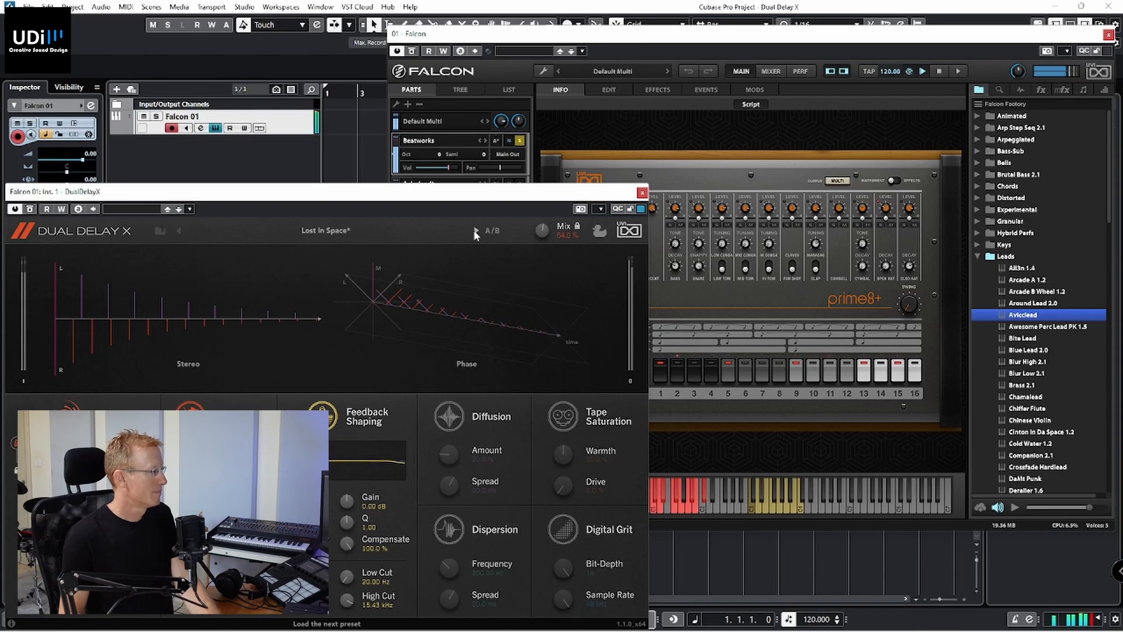
left_click(475, 231)
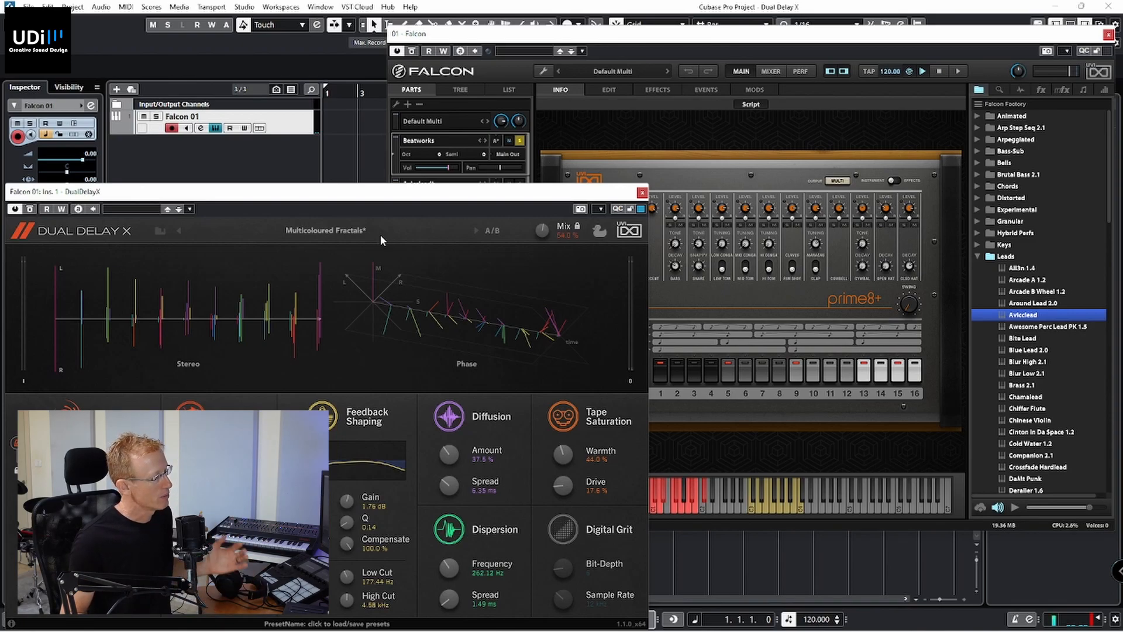
- Load the Boil Room preset from the 11 Drum factory presets
left_click(347, 234)
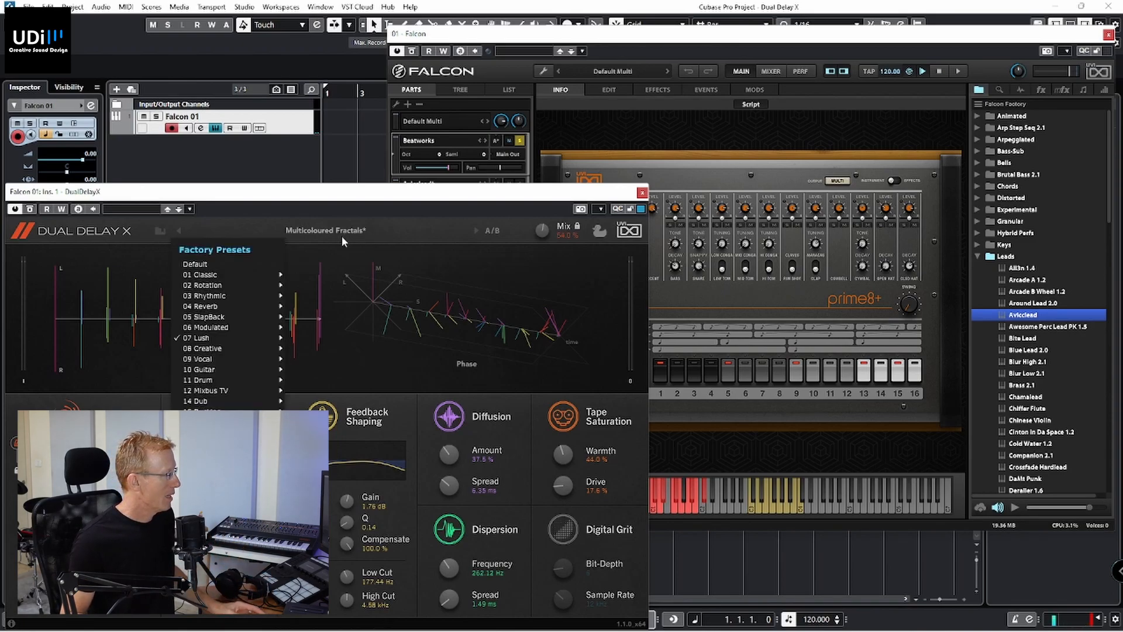
mouse_move(237, 382)
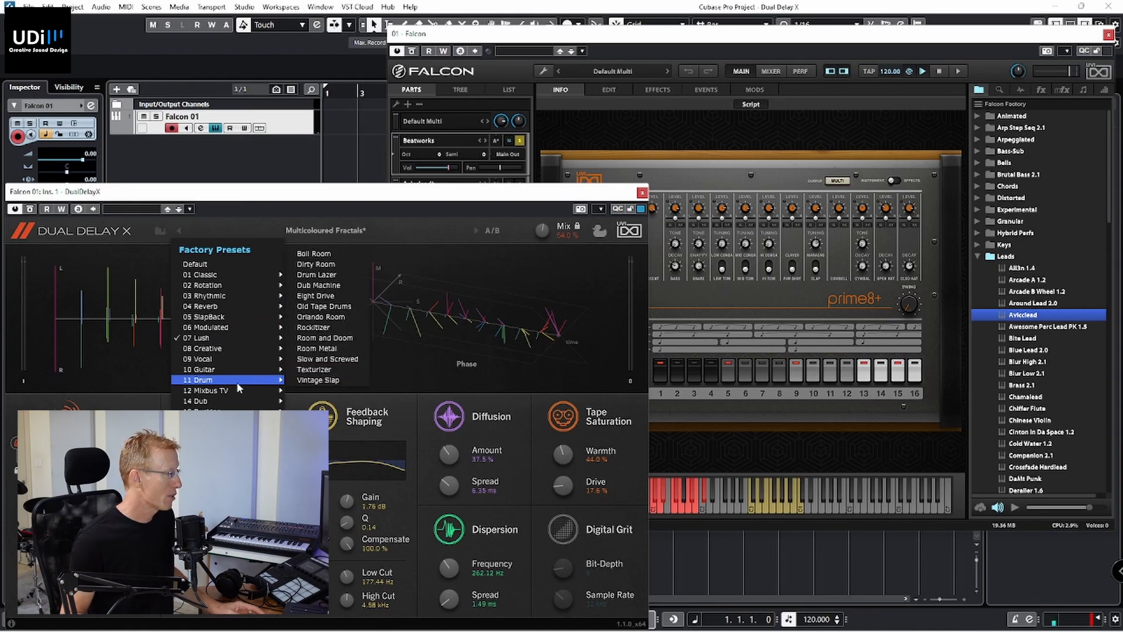
left_click(335, 252)
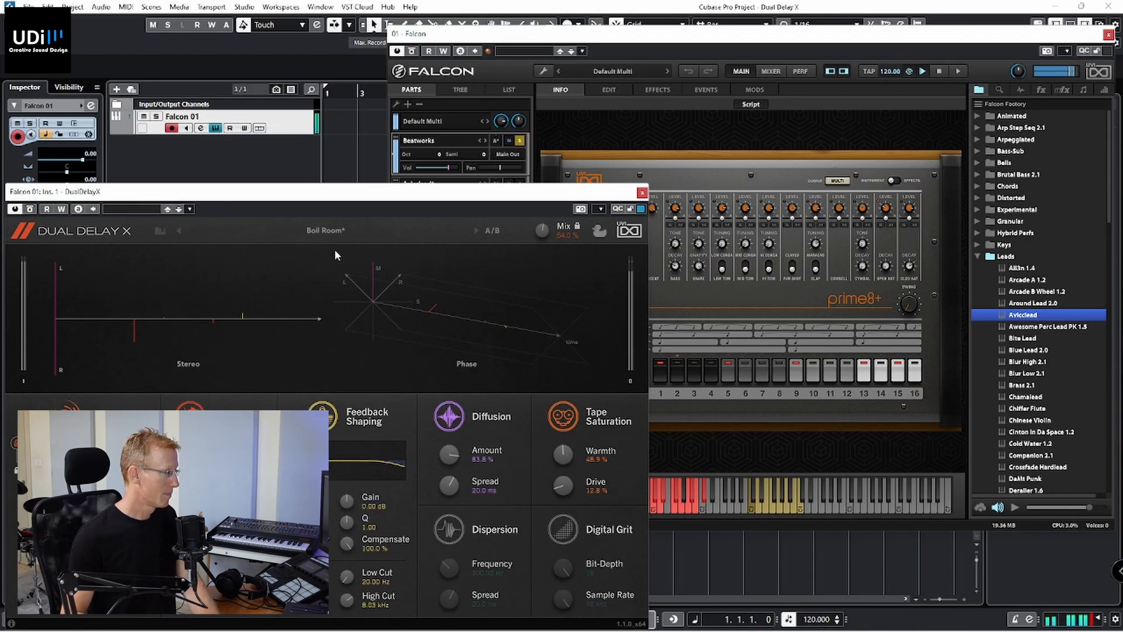
- Audition the drum presets Dirty Room, Drum Lazer, Dub Machine and Eight Drive, adjusting the dispersion frequency on Dub Machine
left_click(475, 231)
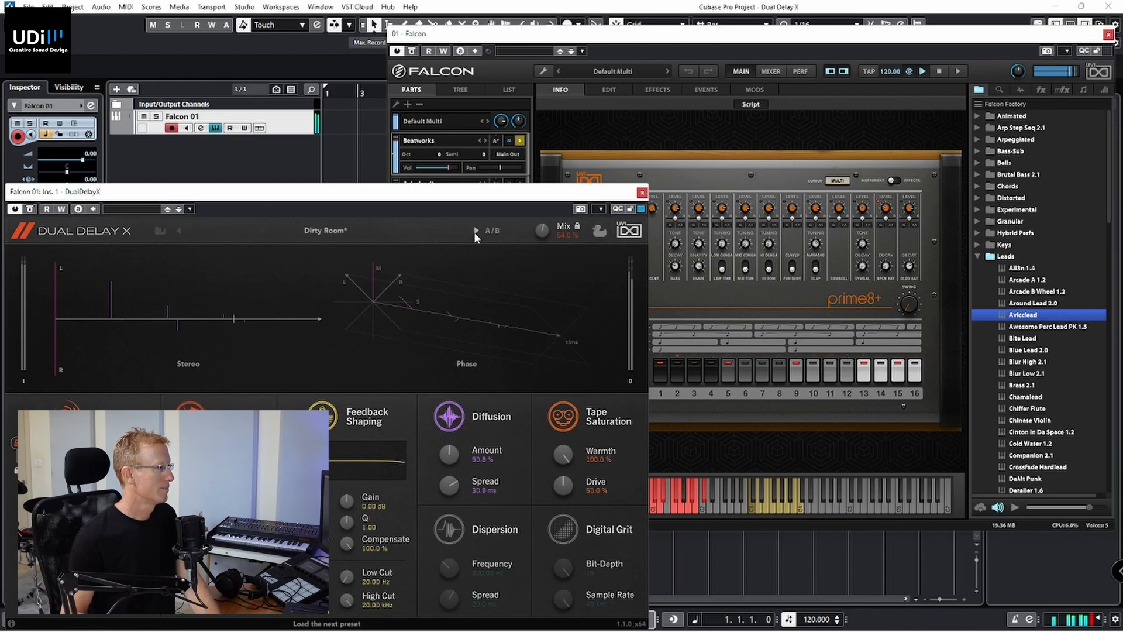
left_click(475, 230)
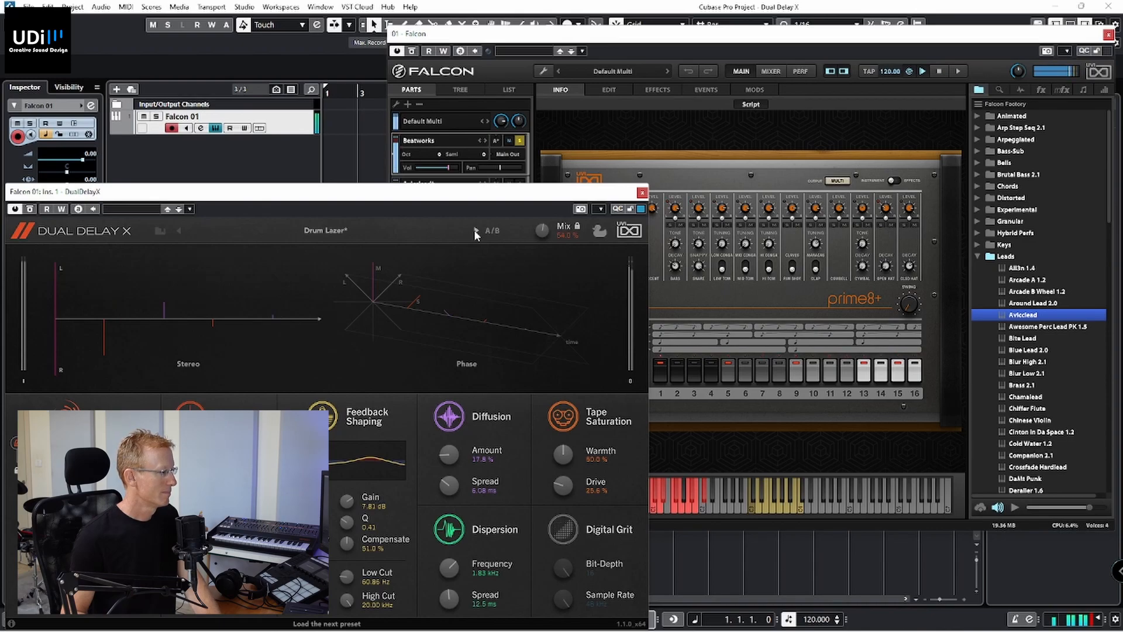
left_click(475, 231)
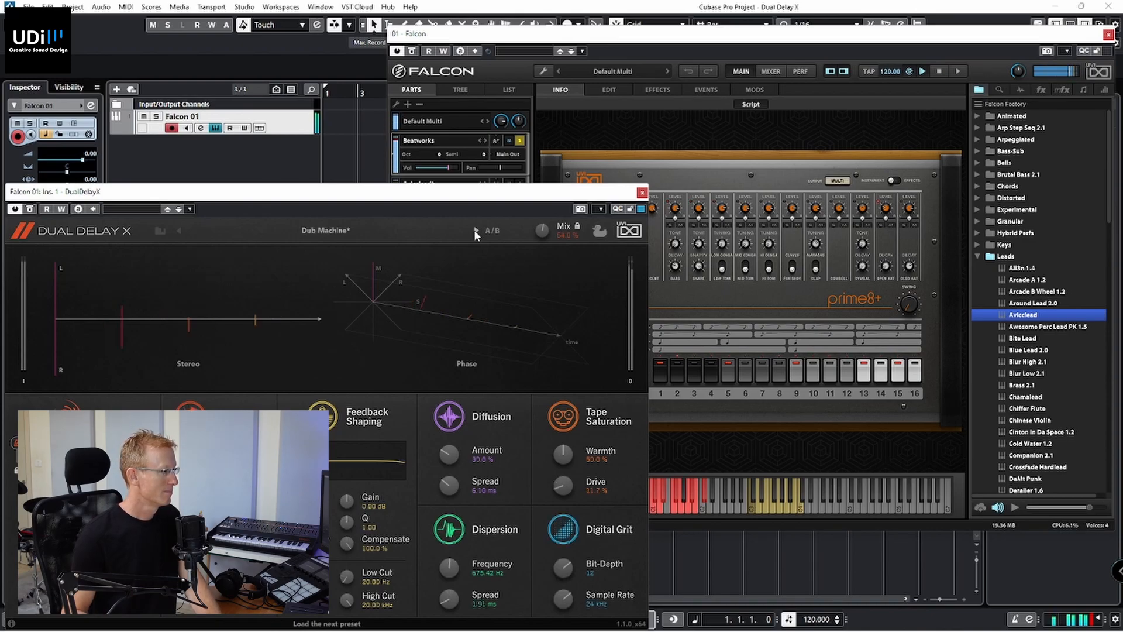
left_click_drag(455, 571, 448, 532)
left_click(476, 231)
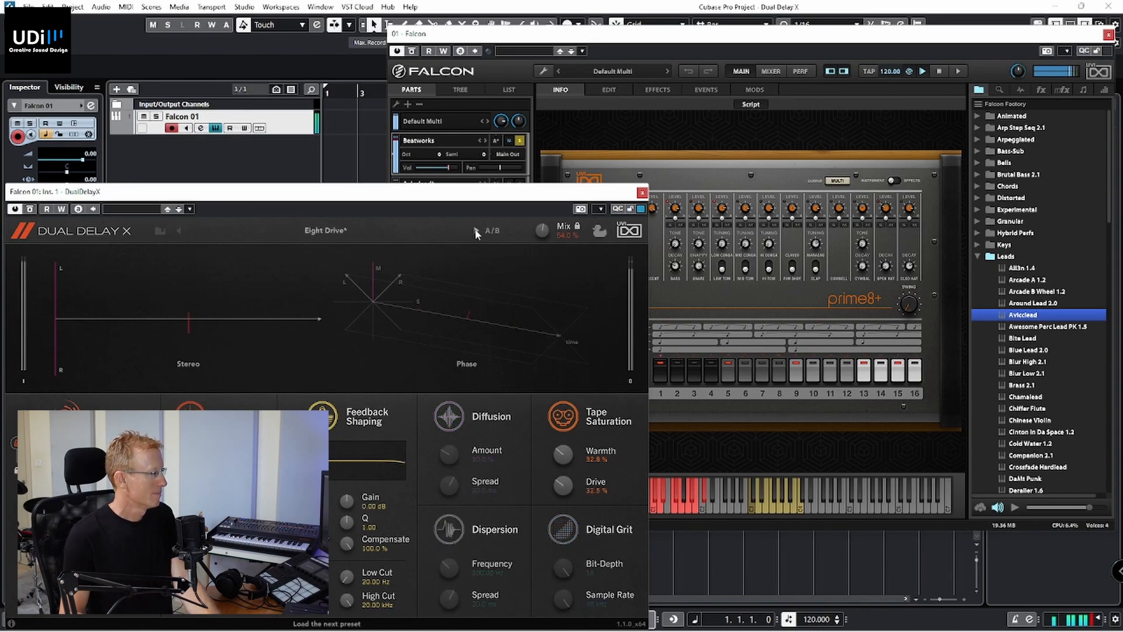
- Audition the factory drum presets Old Tape Drums and Orlando Room on the playing drum pattern
left_click(476, 231)
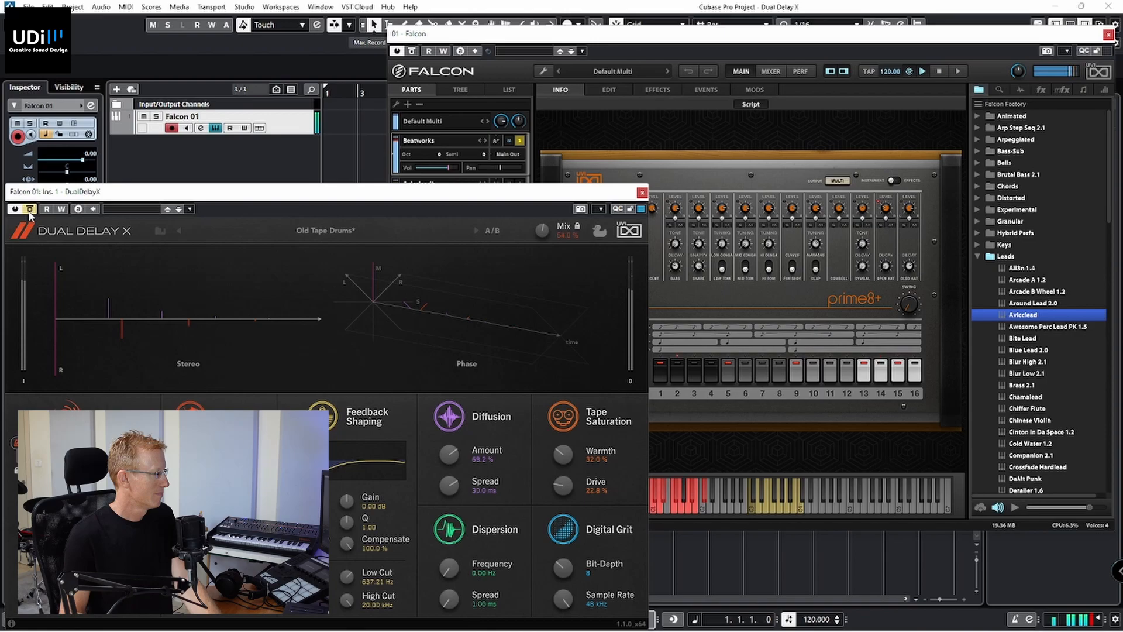
left_click(475, 232)
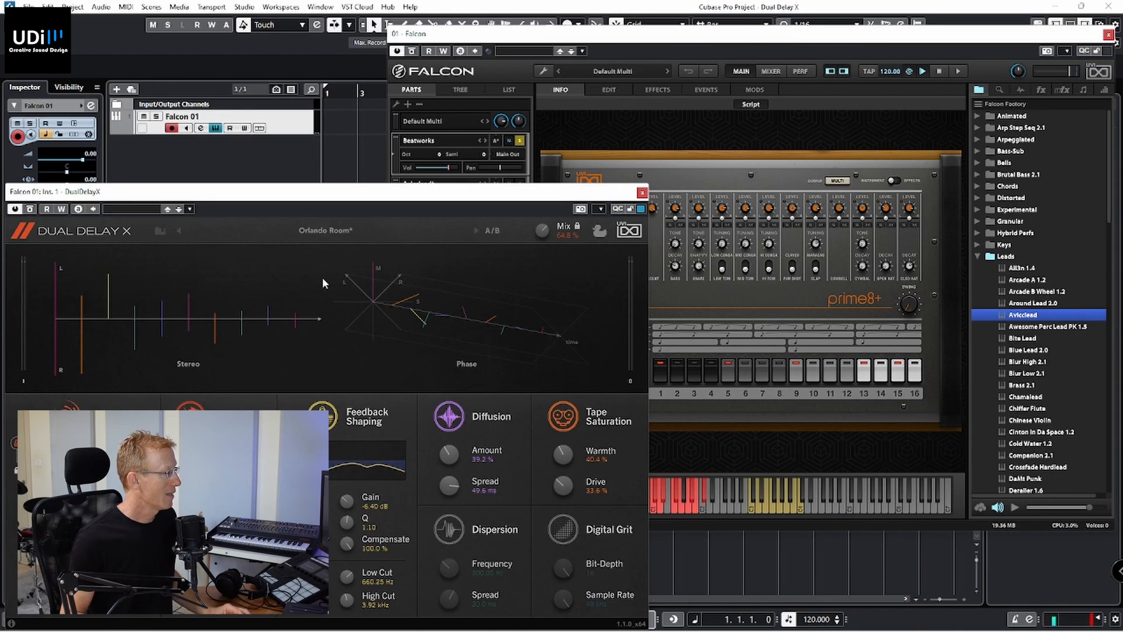
- Load Arrowhead Phaser from the 08 Creative factory presets, and audition Disperser, Extra Funk Twang, FX Bell 1 and FX Bell 2 on the drums
left_click(306, 233)
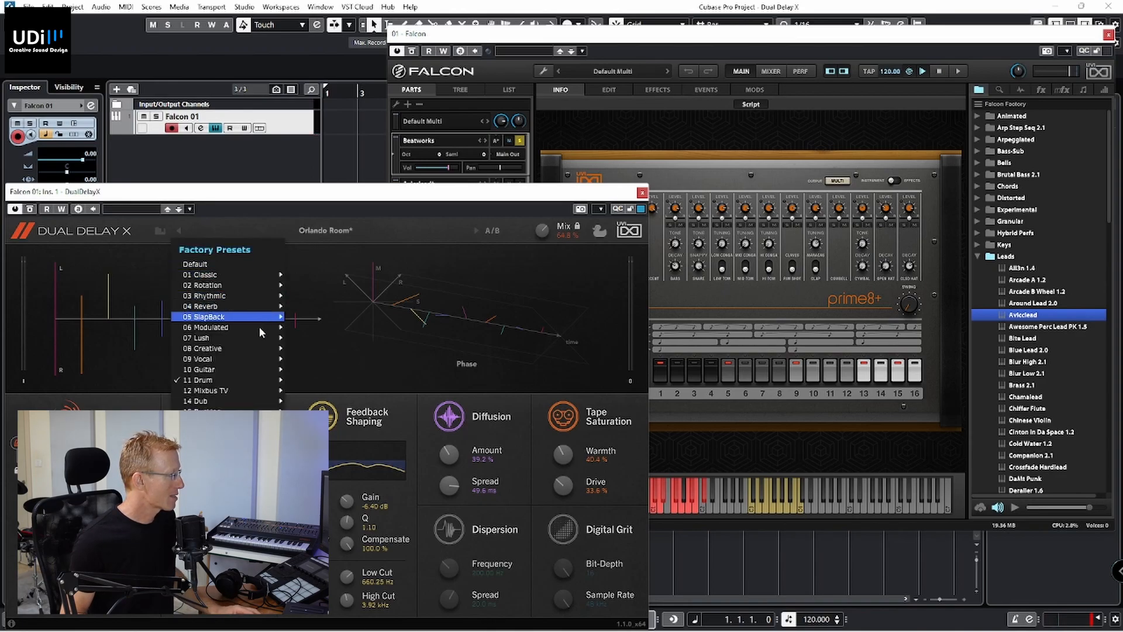
mouse_move(261, 348)
left_click(317, 203)
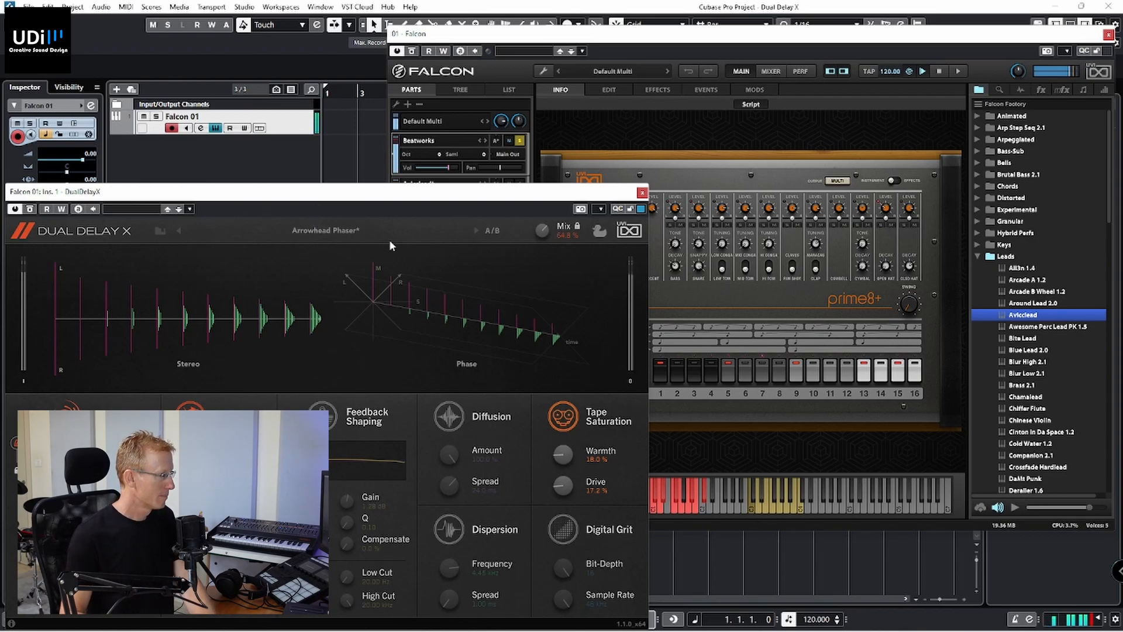
left_click(475, 231)
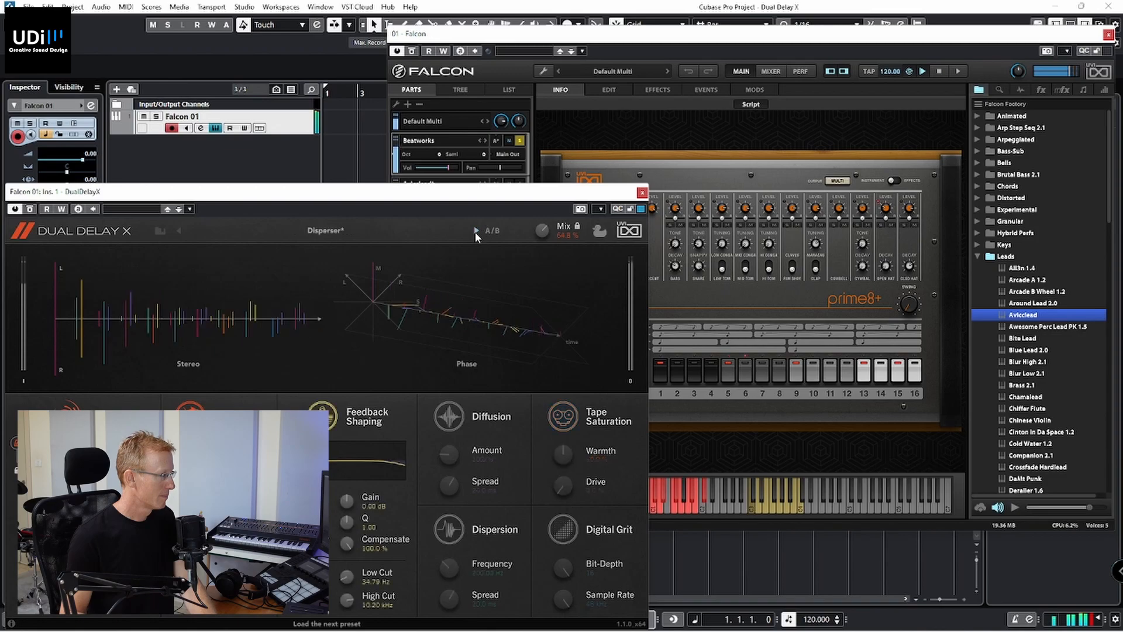
left_click(475, 230)
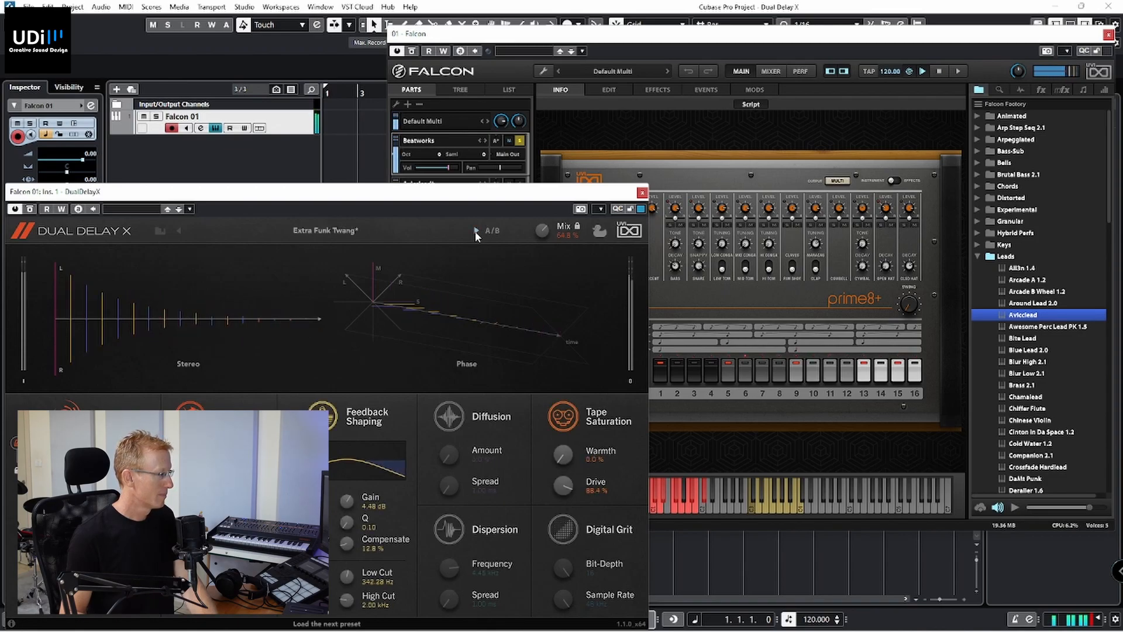
left_click(475, 231)
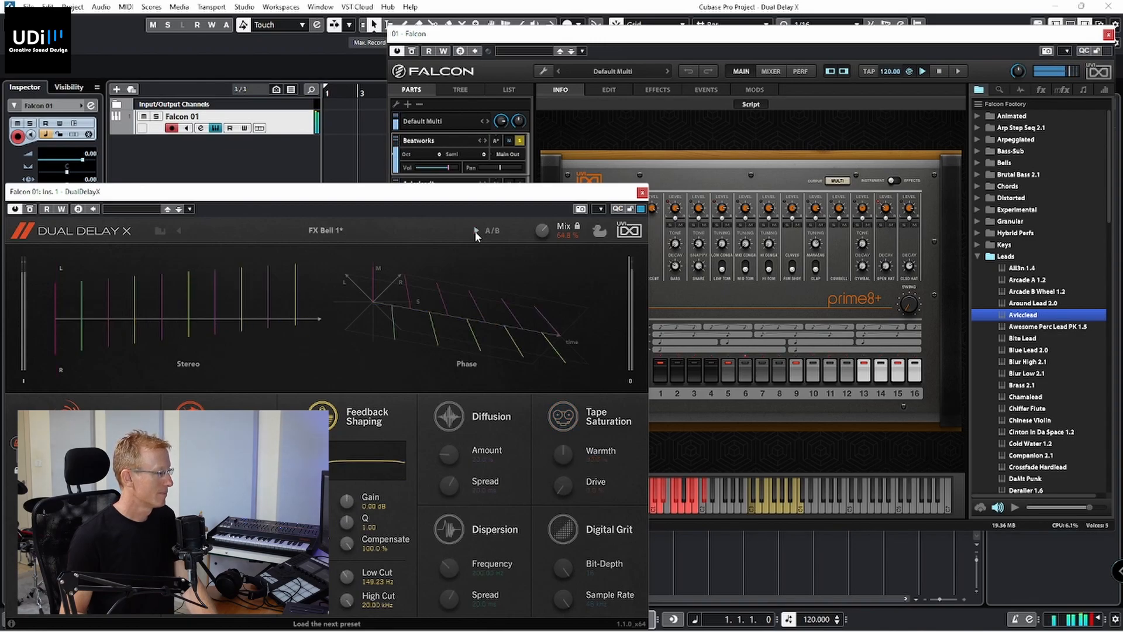
left_click(475, 230)
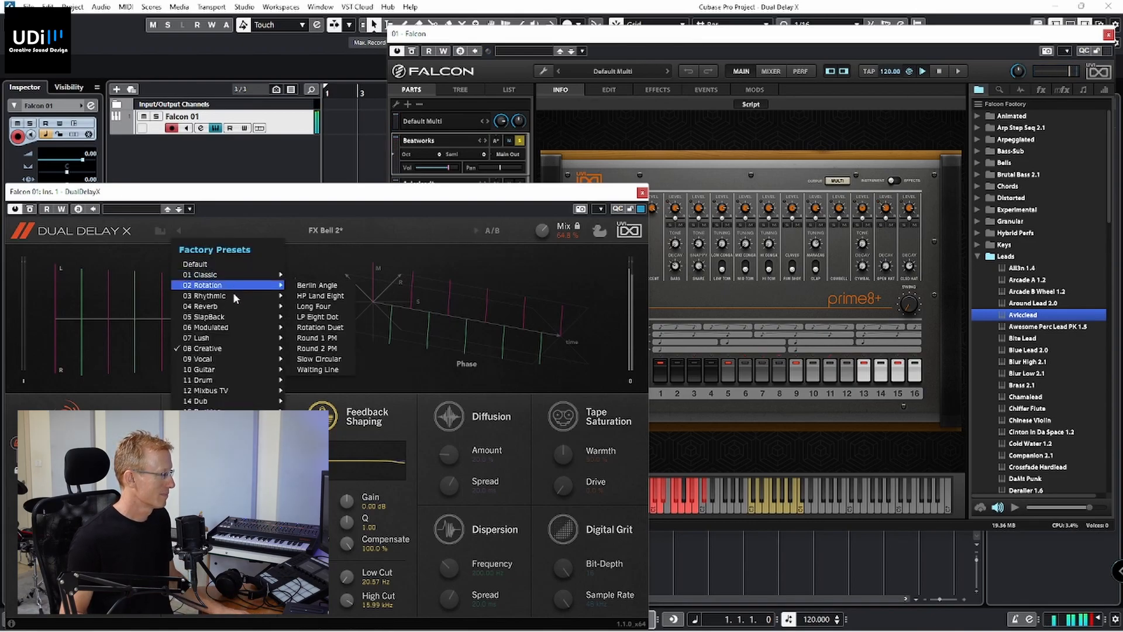
- Load Delta Trail from the 03 Rhythmic factory presets and audition Dotted Blurr 01 and Dotted Blurr 02 on the drums
mouse_move(251, 295)
left_click(310, 295)
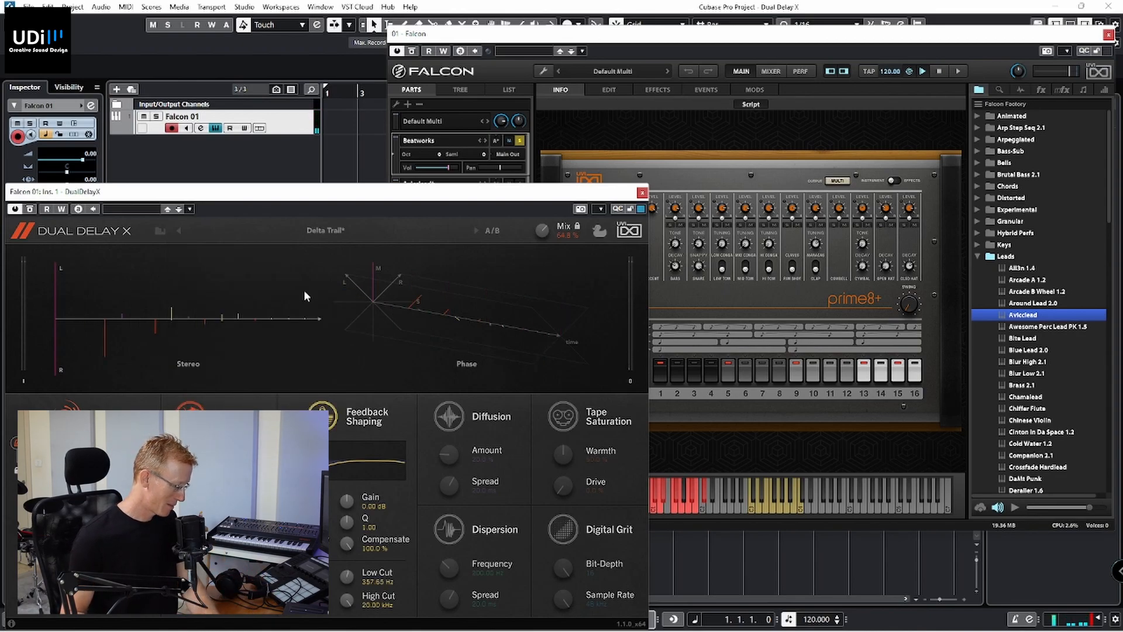
left_click(477, 229)
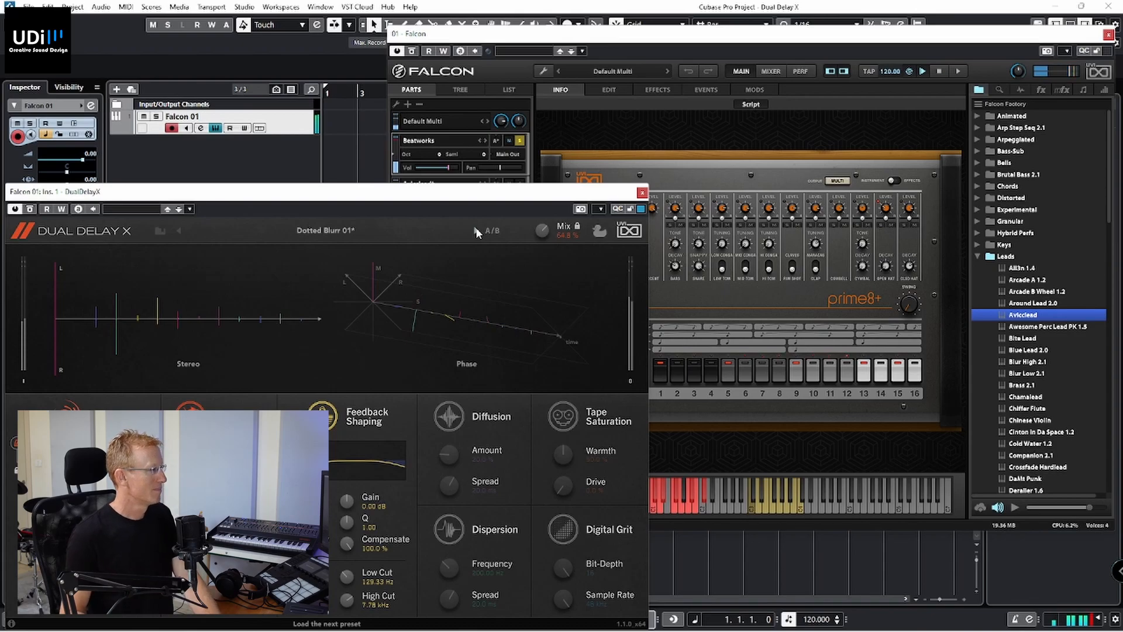
left_click(475, 230)
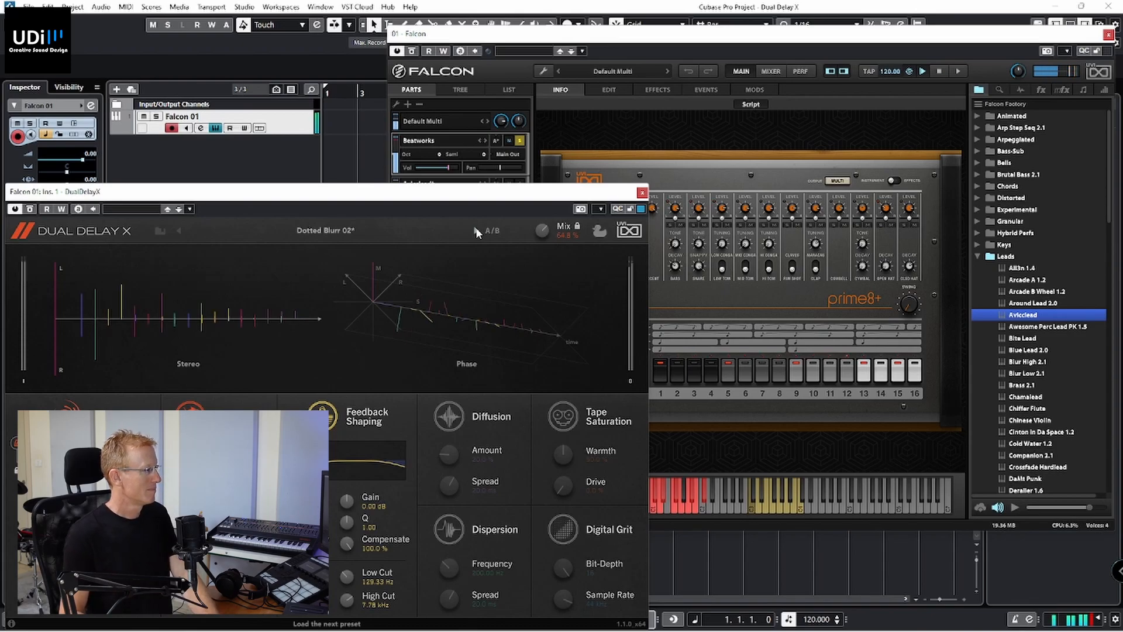